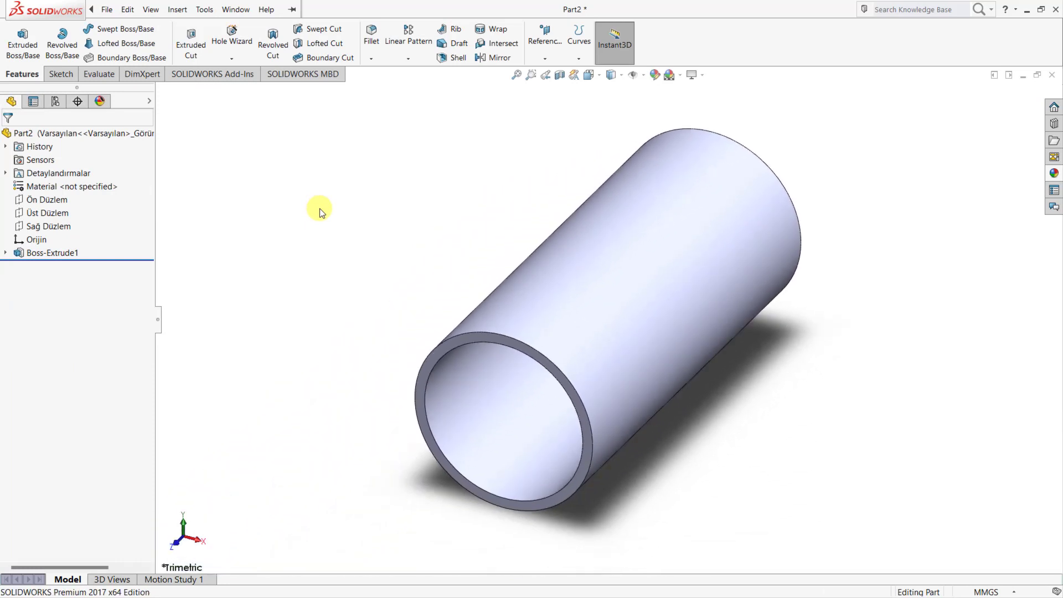
Start a sketch on the tube's front ring-shaped end face and view that face straight on
{"action": "left_click", "coordinate": [492, 339]}
{"action": "left_click", "coordinate": [542, 306]}
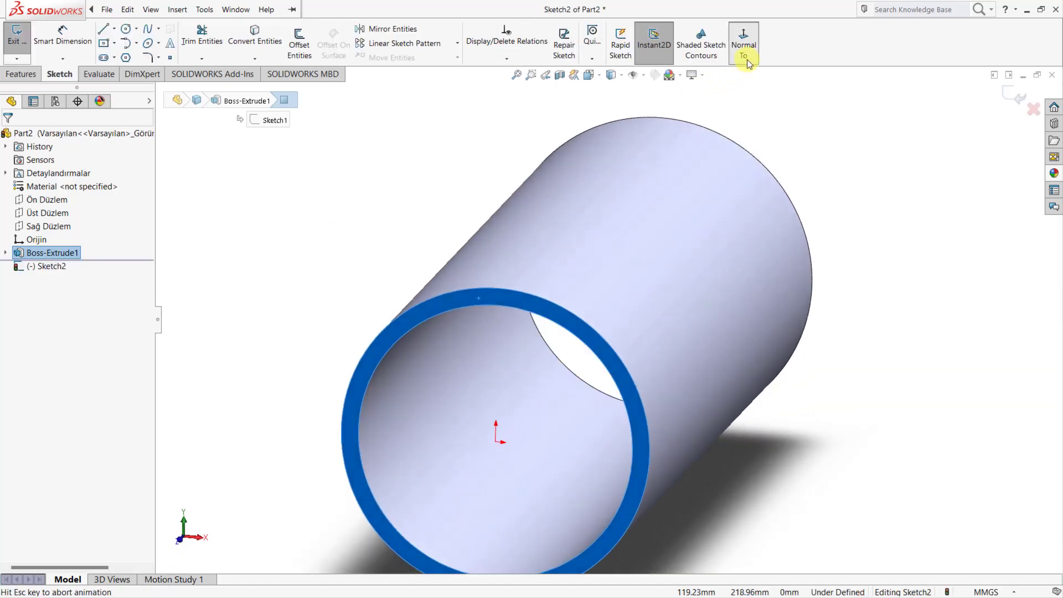
{"action": "scroll", "coordinate": [627, 251], "scroll_direction": "down", "scroll_amount": 4}
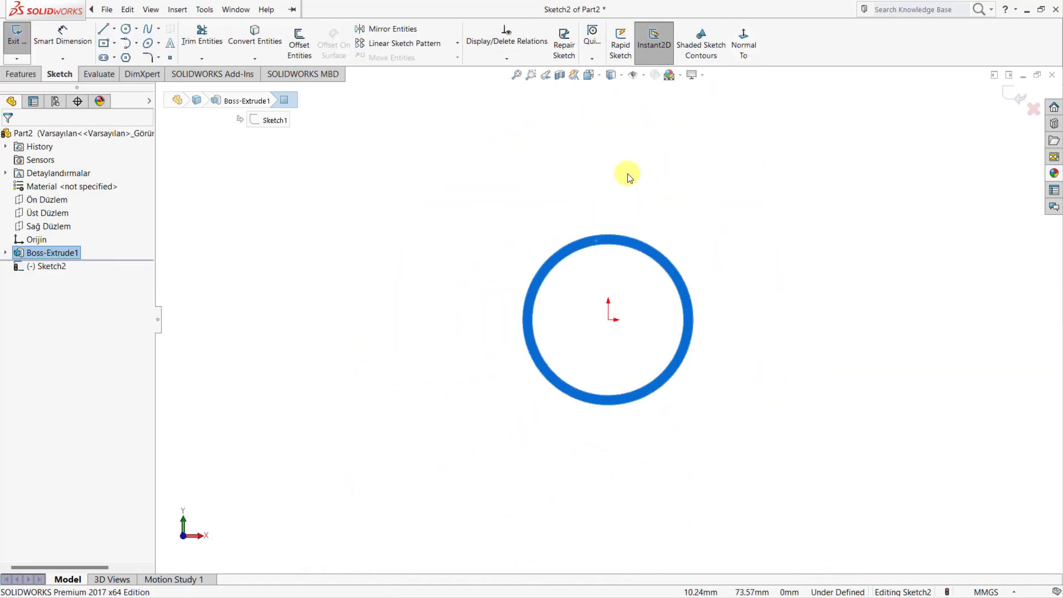
{"action": "scroll", "coordinate": [625, 176], "scroll_direction": "up", "scroll_amount": 3}
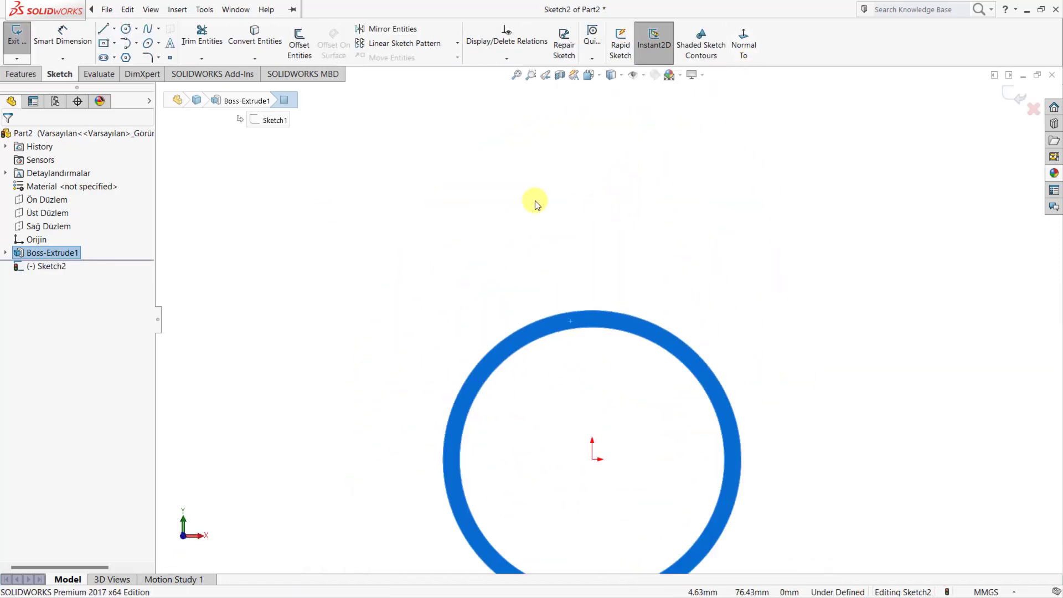
Draw a vertical centerline about 110 mm long upward from the origin
{"action": "left_click", "coordinate": [114, 28]}
{"action": "left_click", "coordinate": [132, 57]}
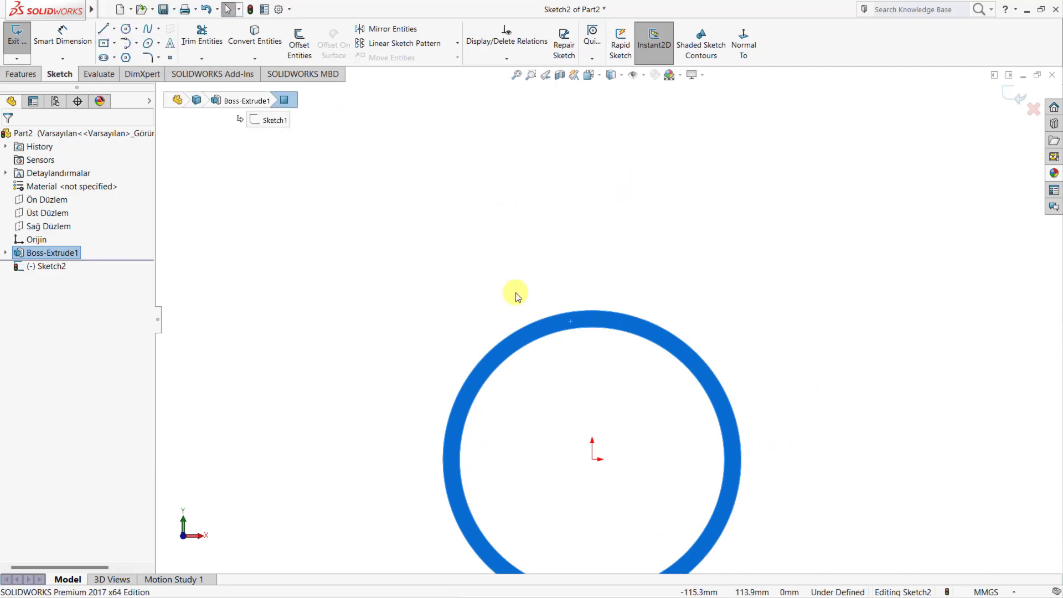
{"action": "left_click", "coordinate": [592, 457]}
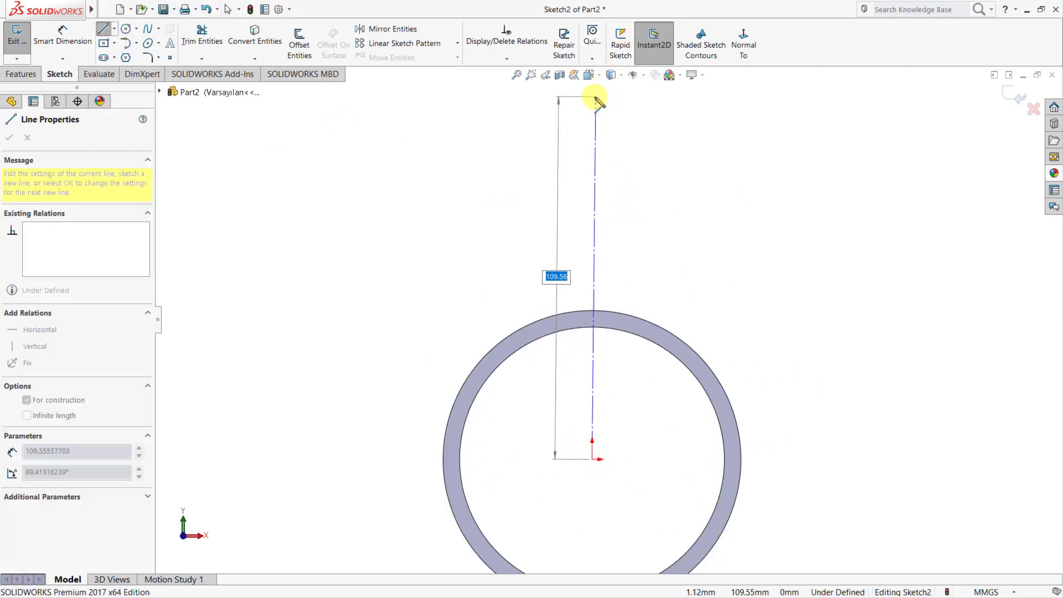
{"action": "left_click", "coordinate": [592, 98]}
{"action": "right_click", "coordinate": [535, 91]}
{"action": "left_click", "coordinate": [560, 117]}
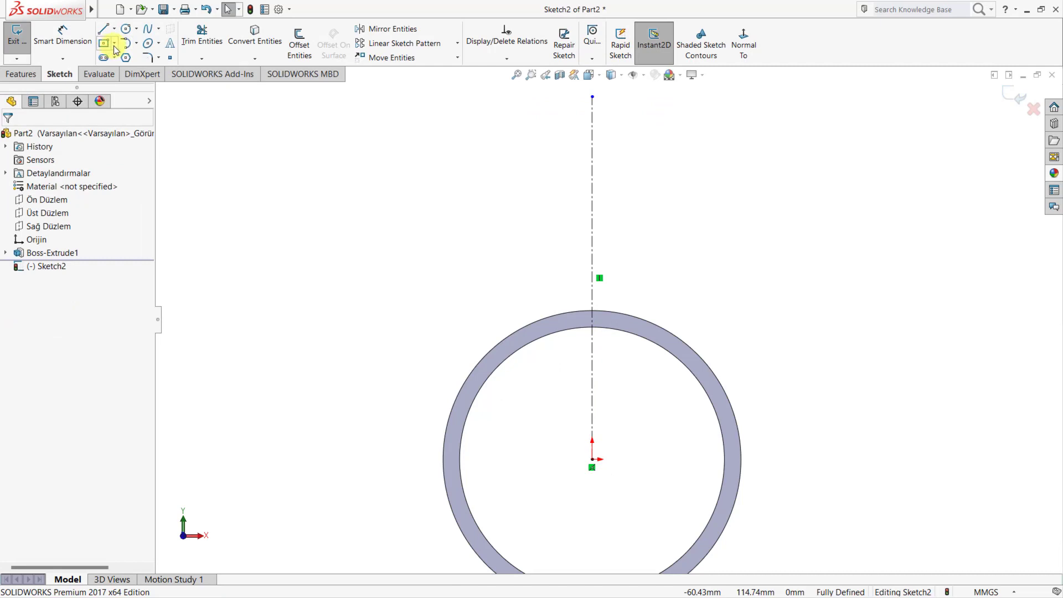
{"action": "left_click", "coordinate": [114, 44]}
{"action": "left_click", "coordinate": [138, 57]}
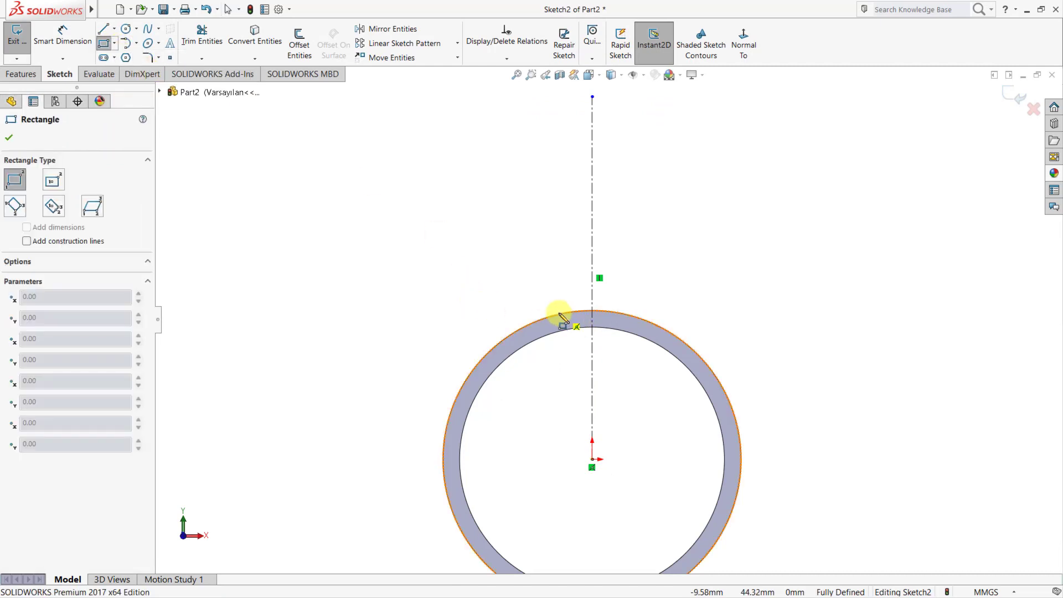
{"action": "key", "text": "Escape"}
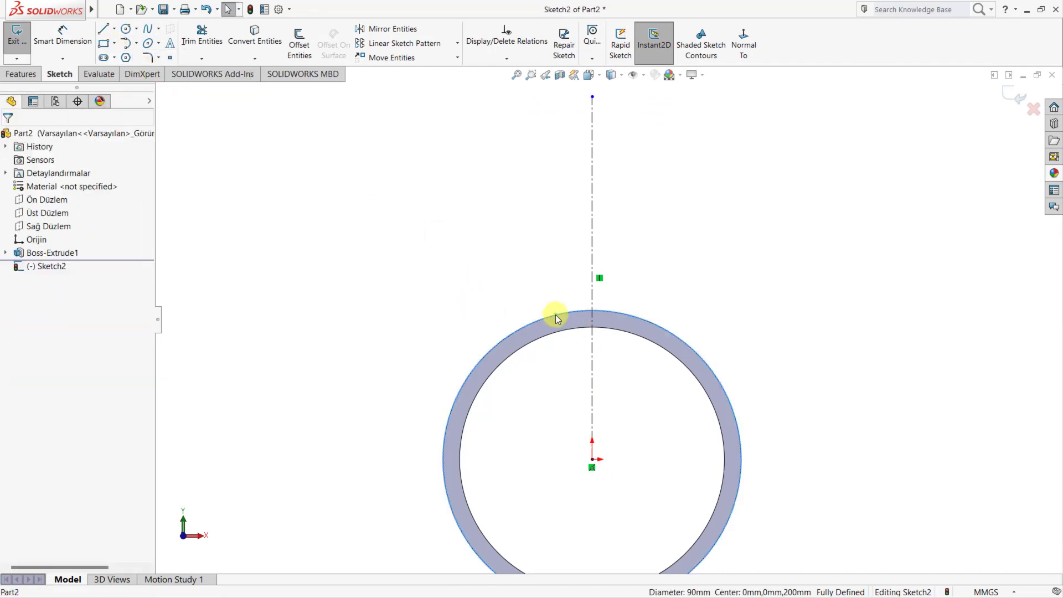
Convert the tube's outer circular edge into the sketch and draw a corner rectangle about 22 by 60 mm upward from that circle, spanning the centerline
{"action": "left_click", "coordinate": [554, 317]}
{"action": "left_click", "coordinate": [255, 38]}
{"action": "left_click", "coordinate": [103, 43]}
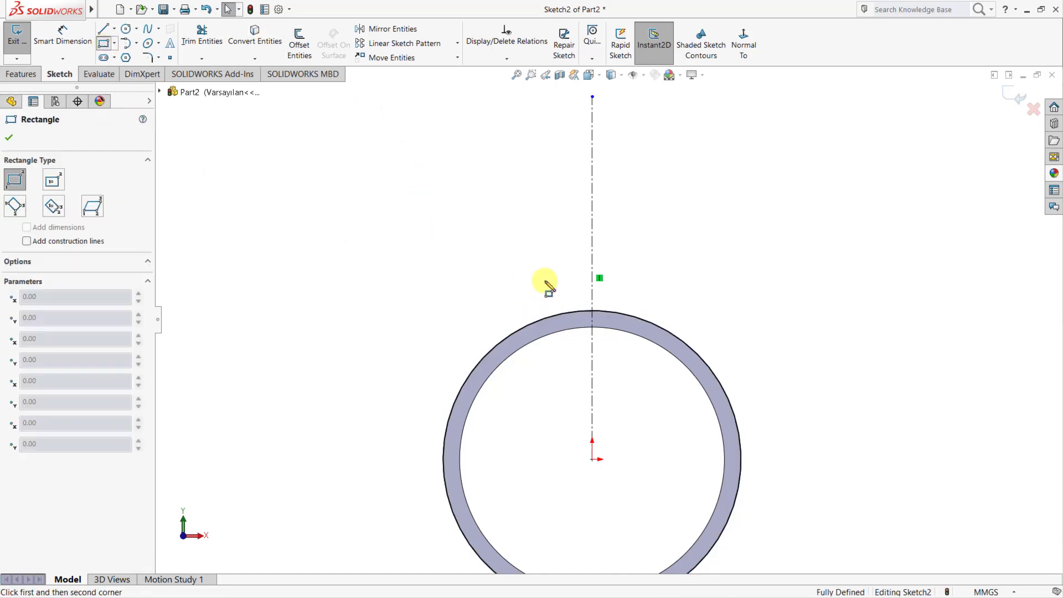
{"action": "left_click", "coordinate": [553, 317]}
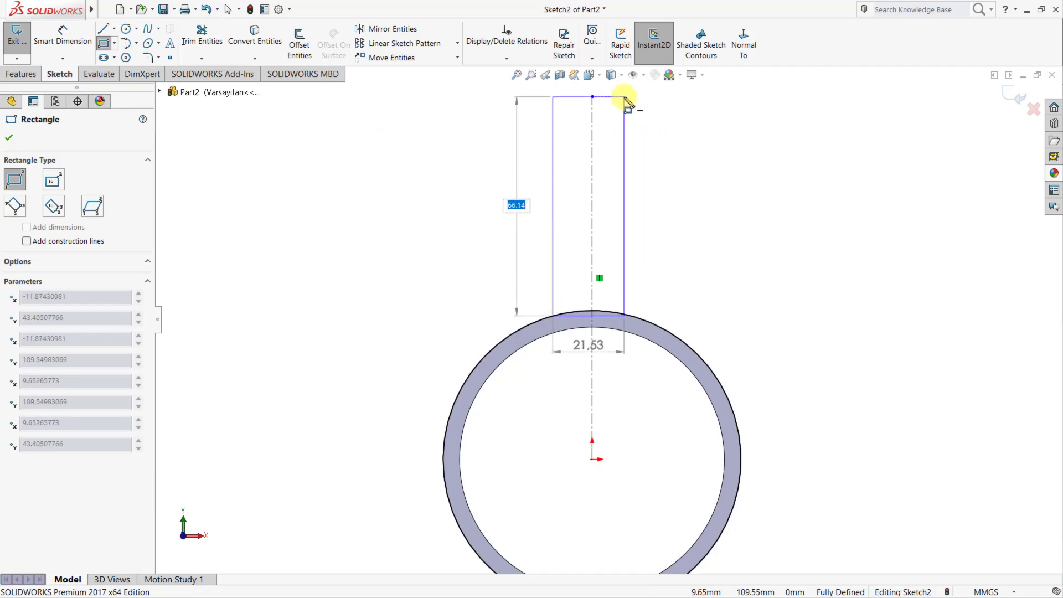
{"action": "left_click", "coordinate": [627, 115]}
Dimension the height from the origin to the rectangle's top edge as 156 mm
{"action": "right_click_drag", "start_coordinate": [684, 158], "coordinate": [689, 129]}
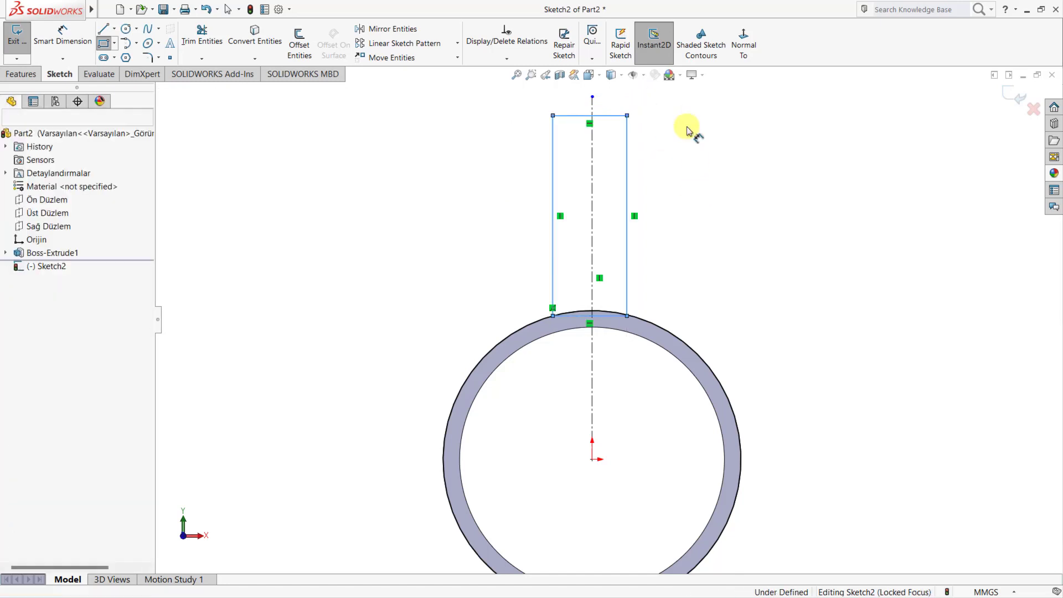
{"action": "left_click", "coordinate": [584, 460]}
{"action": "left_click", "coordinate": [609, 116]}
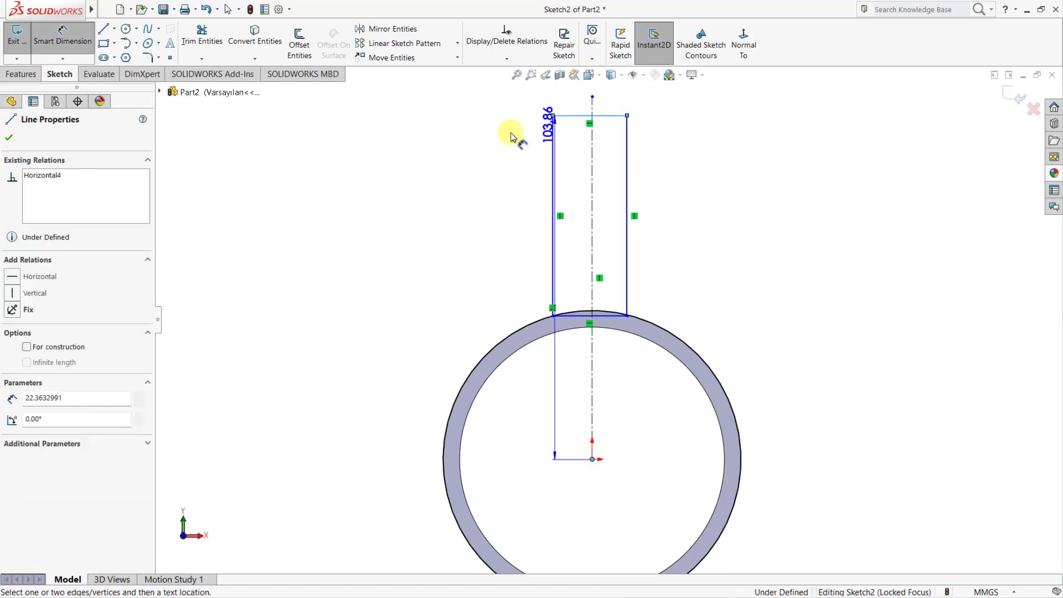
{"action": "left_click", "coordinate": [361, 172]}
{"action": "type", "text": "156"}
{"action": "key", "text": "Return"}
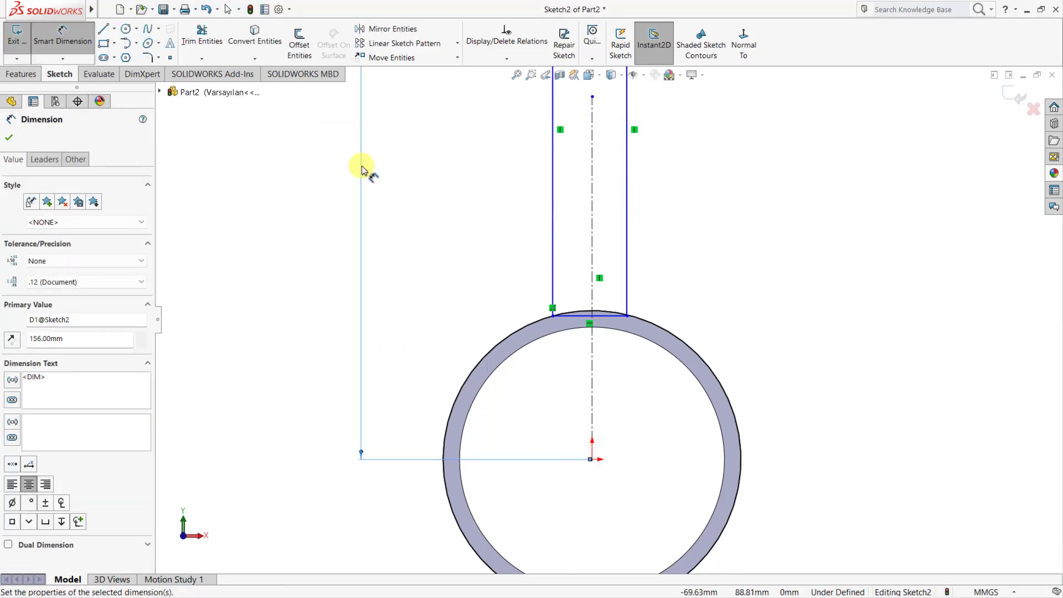
{"action": "key", "text": "Escape"}
Make the rectangle's two vertical sides symmetric about the centerline
{"action": "scroll", "coordinate": [705, 361], "scroll_direction": "down", "scroll_amount": 5}
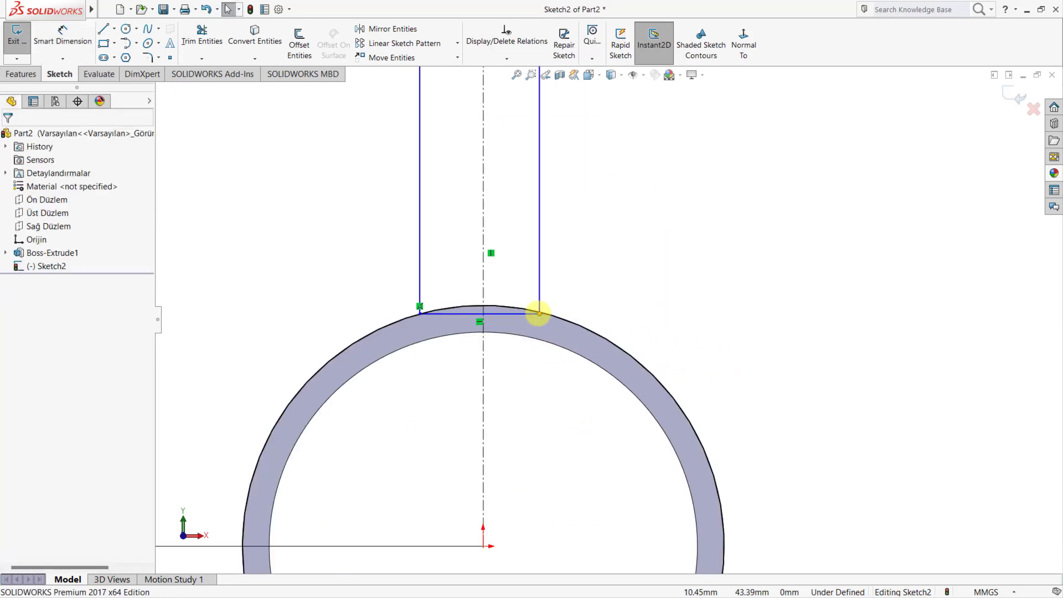
{"action": "left_click", "coordinate": [541, 313]}
{"action": "left_click_drag", "start_coordinate": [583, 226], "coordinate": [410, 189]}
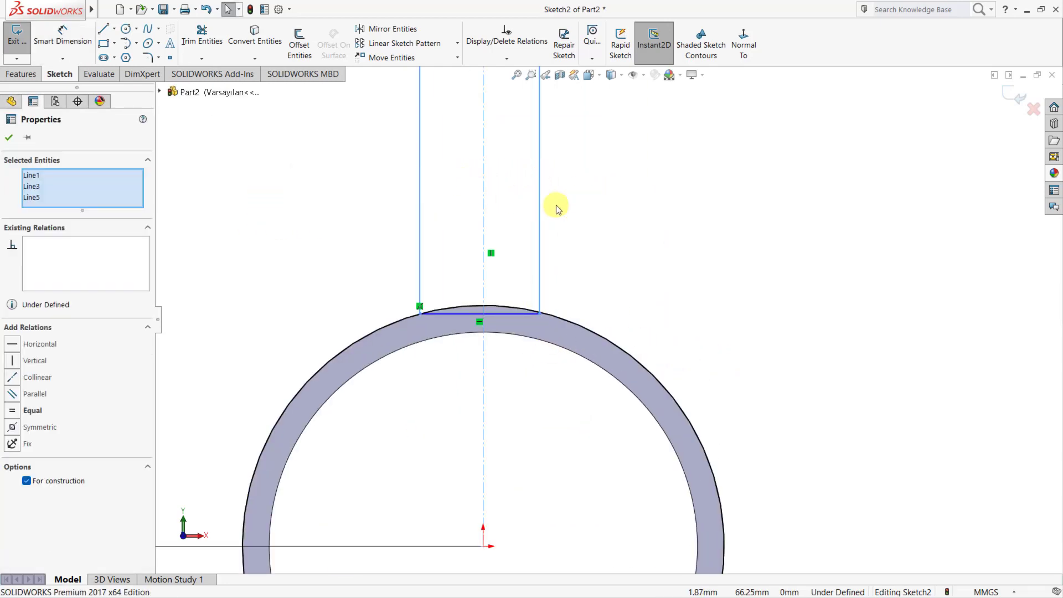
{"action": "left_click", "coordinate": [583, 207]}
{"action": "left_click_drag", "start_coordinate": [584, 207], "coordinate": [387, 226]}
{"action": "left_click", "coordinate": [503, 176]}
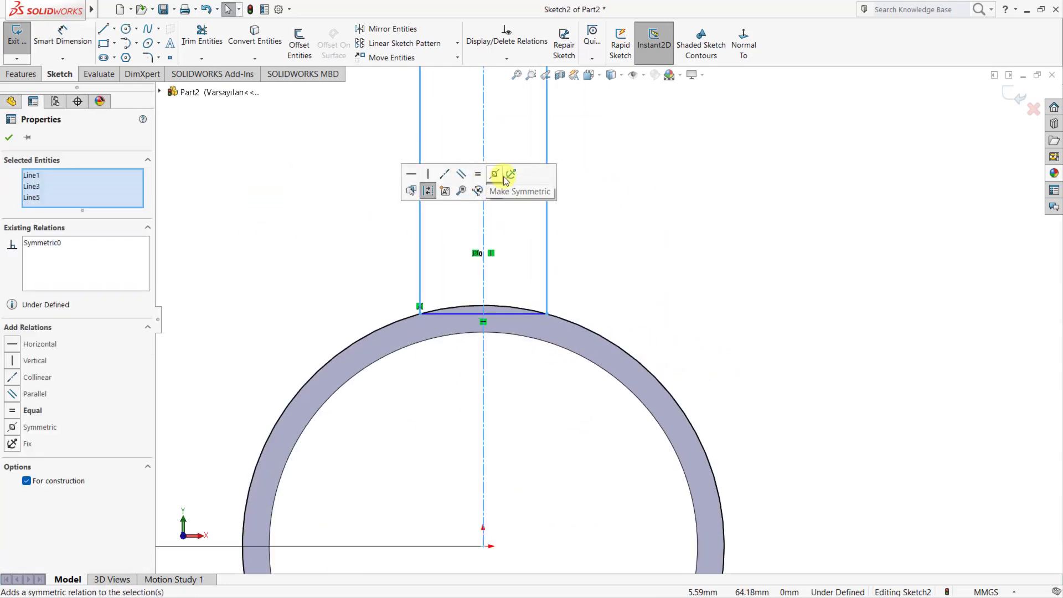
Trim away the rectangle's bottom line and the rest of the converted circle, leaving only the arc between the two vertical sides
{"action": "left_click", "coordinate": [201, 35]}
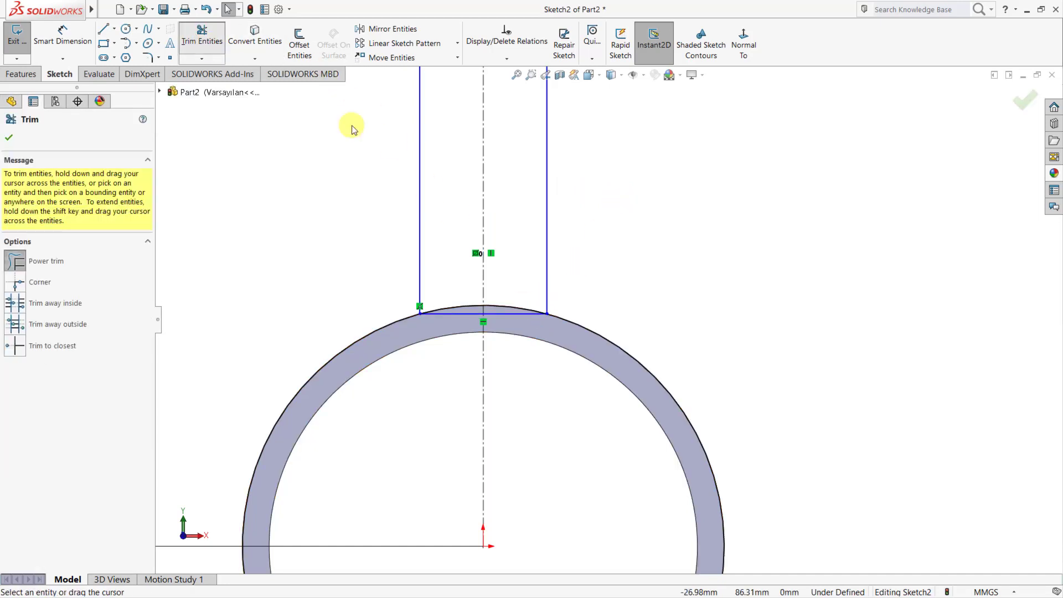
{"action": "scroll", "coordinate": [508, 317], "scroll_direction": "down", "scroll_amount": 3}
{"action": "left_click_drag", "start_coordinate": [510, 334], "coordinate": [501, 307]}
{"action": "left_click", "coordinate": [427, 309]}
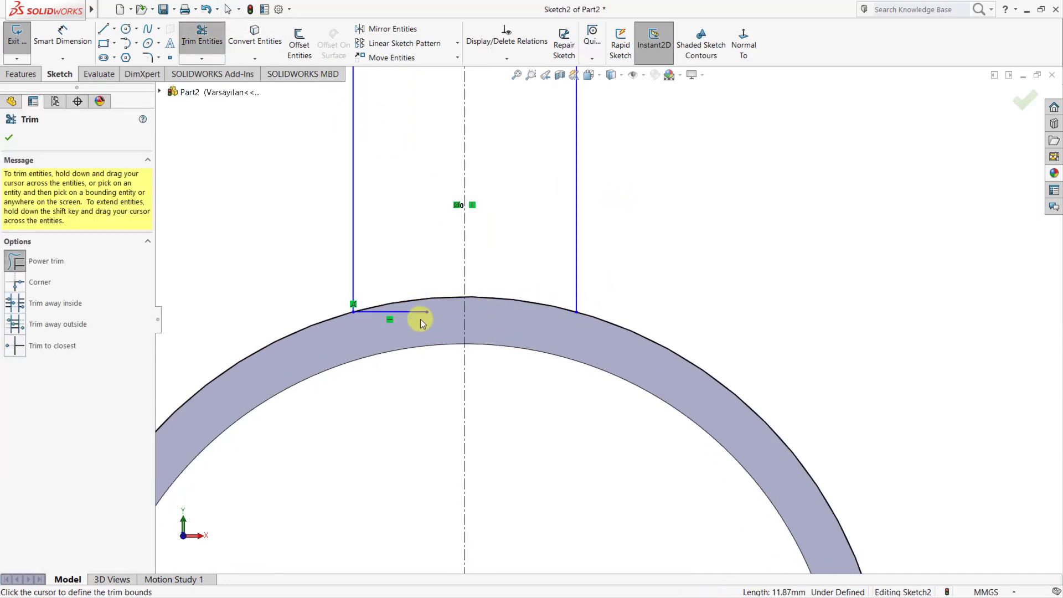
{"action": "left_click_drag", "start_coordinate": [420, 319], "coordinate": [416, 326]}
{"action": "mouse_move", "coordinate": [829, 332]}
{"action": "left_mouse_down"}
{"action": "mouse_move", "coordinate": [705, 374]}
{"action": "mouse_move", "coordinate": [694, 367]}
{"action": "left_mouse_up"}
{"action": "key", "text": "f"}
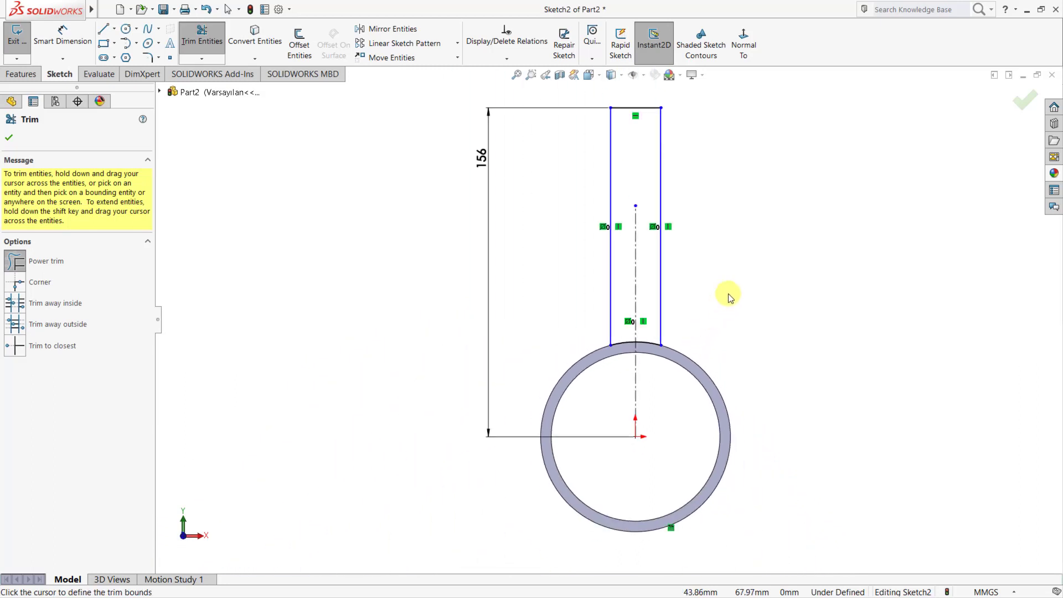
{"action": "right_click", "coordinate": [728, 293]}
{"action": "left_click", "coordinate": [706, 308]}
{"action": "key", "text": "Escape"}
Dimension the width of the profile's top edge as 56 mm
{"action": "right_click_drag", "start_coordinate": [733, 327], "coordinate": [727, 261]}
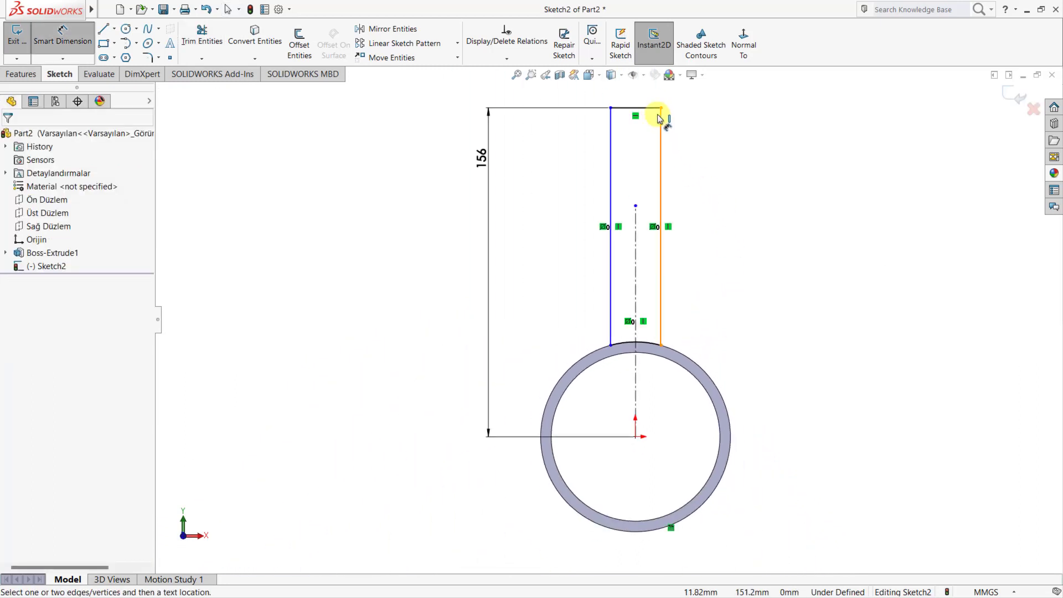
{"action": "left_click", "coordinate": [657, 114]}
{"action": "left_click", "coordinate": [642, 100]}
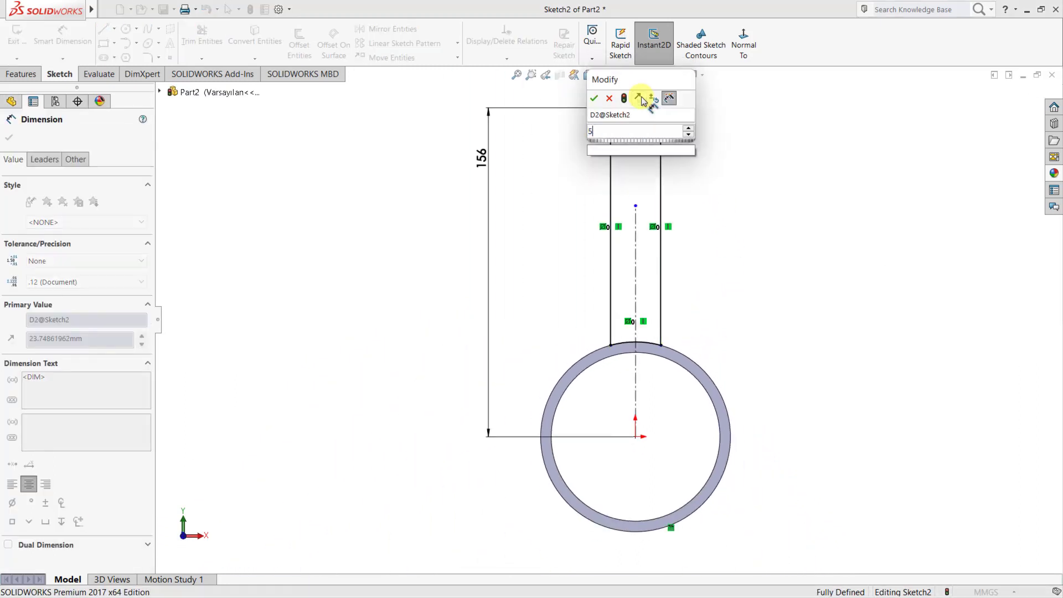
{"action": "type", "text": "56"}
{"action": "key", "text": "Return"}
{"action": "key", "text": "Escape"}
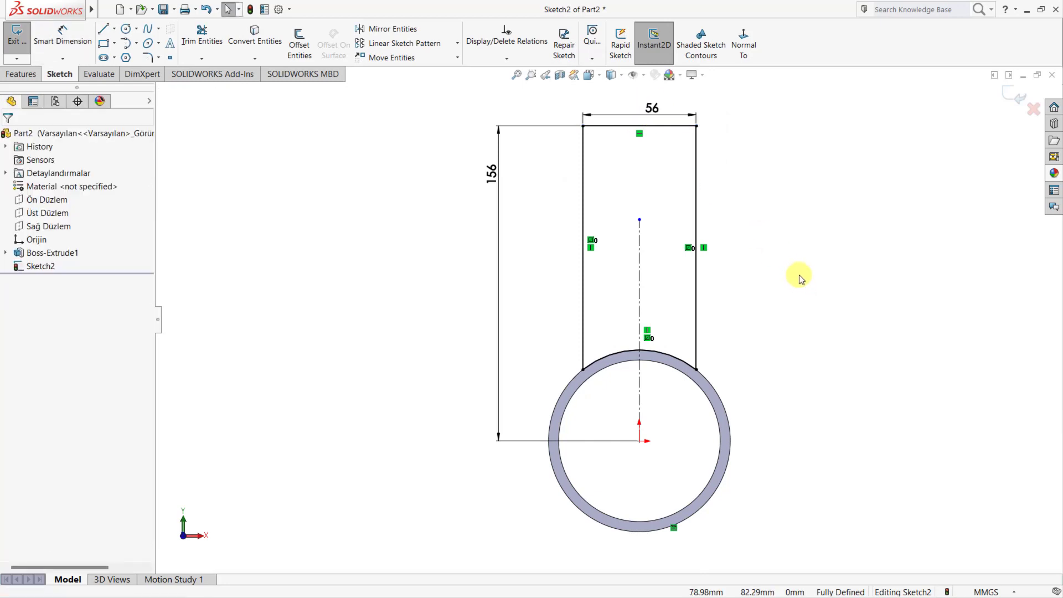
Sketch a 14 mm diameter circle centred on the centerline inside the upright profile
{"action": "right_click_drag", "start_coordinate": [766, 264], "coordinate": [868, 266]}
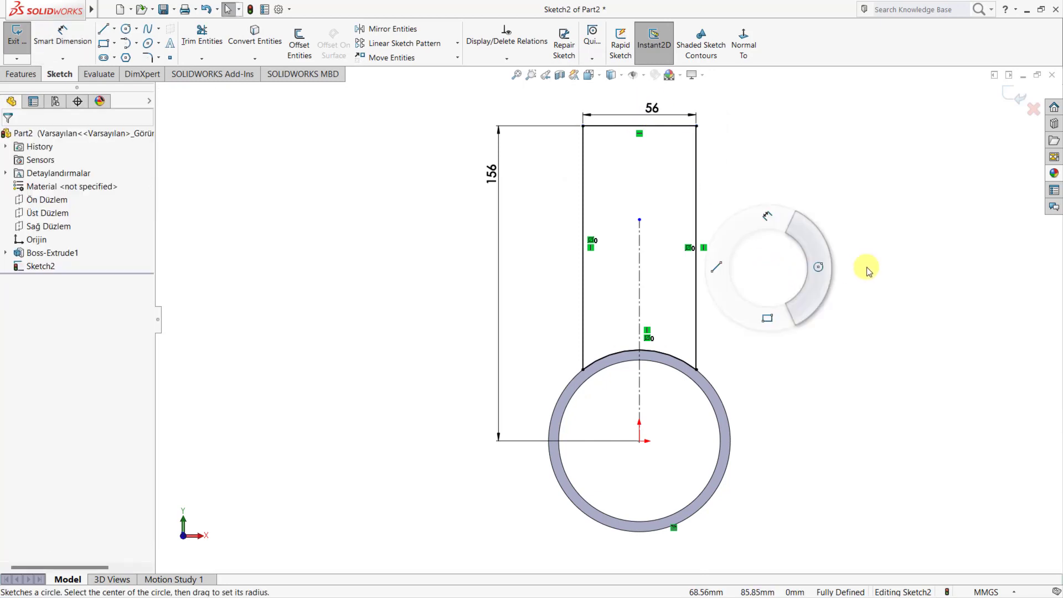
{"action": "left_click", "coordinate": [639, 242]}
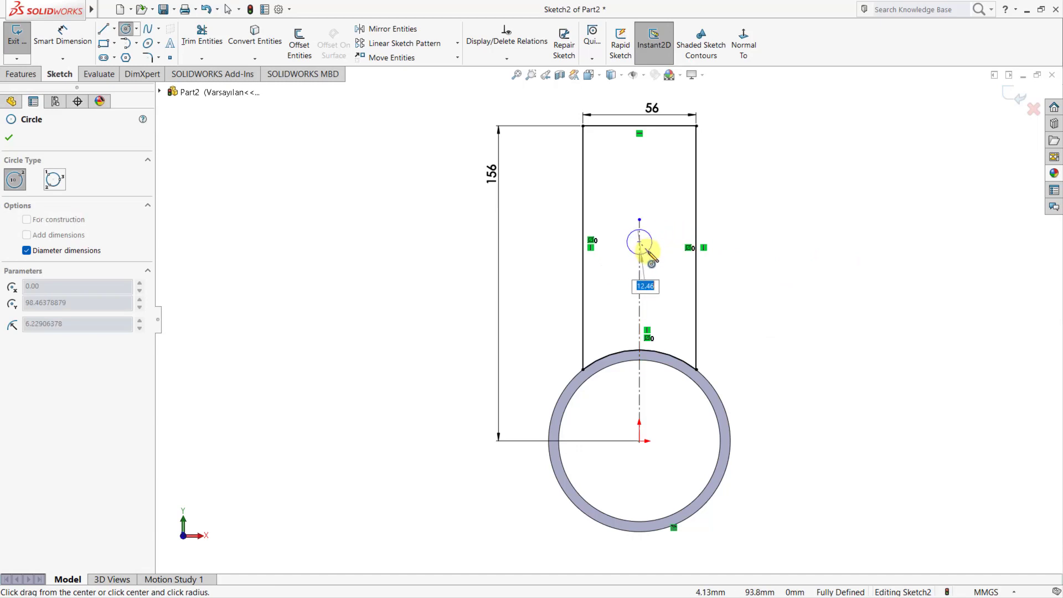
{"action": "key", "text": "Return"}
Place the circle's centre 106 mm above the origin and extend the centerline up to the midpoint of the top edge
{"action": "right_click_drag", "start_coordinate": [643, 244], "coordinate": [674, 178]}
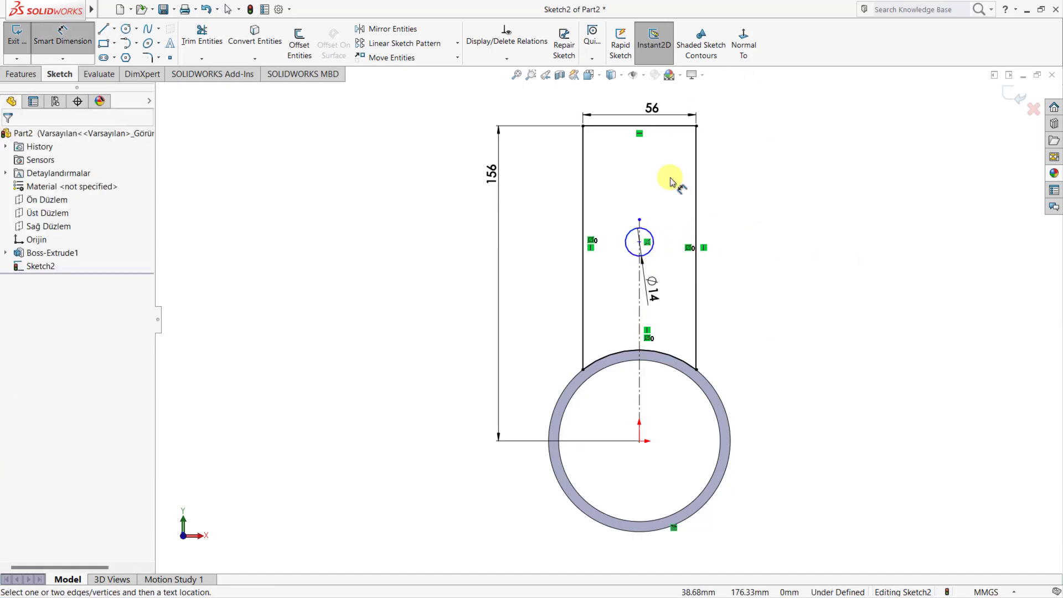
{"action": "left_click", "coordinate": [639, 242]}
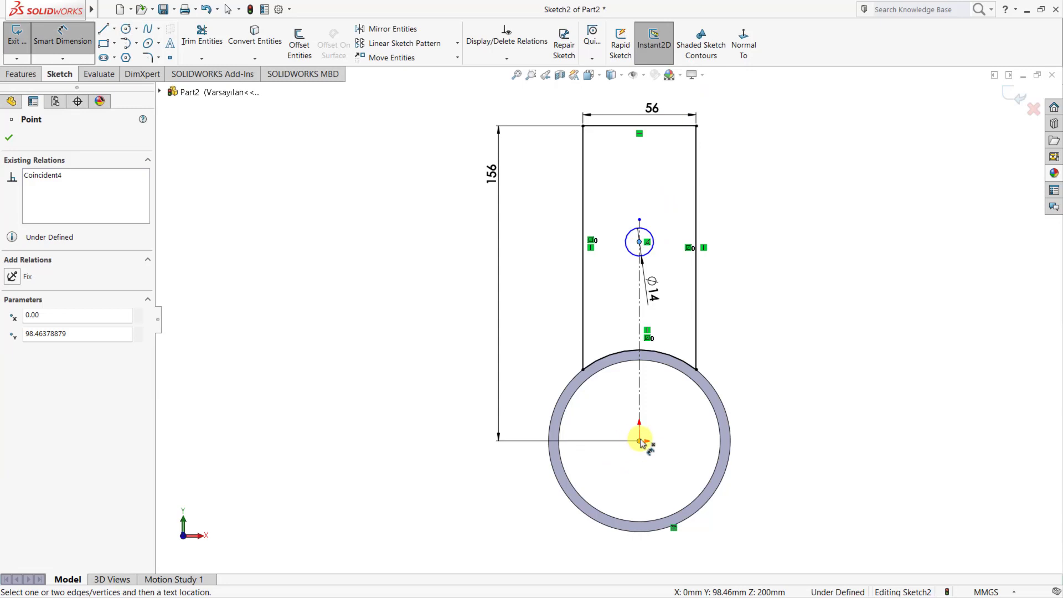
{"action": "left_click", "coordinate": [641, 441]}
{"action": "left_click", "coordinate": [541, 344]}
{"action": "type", "text": "106"}
{"action": "key", "text": "Return"}
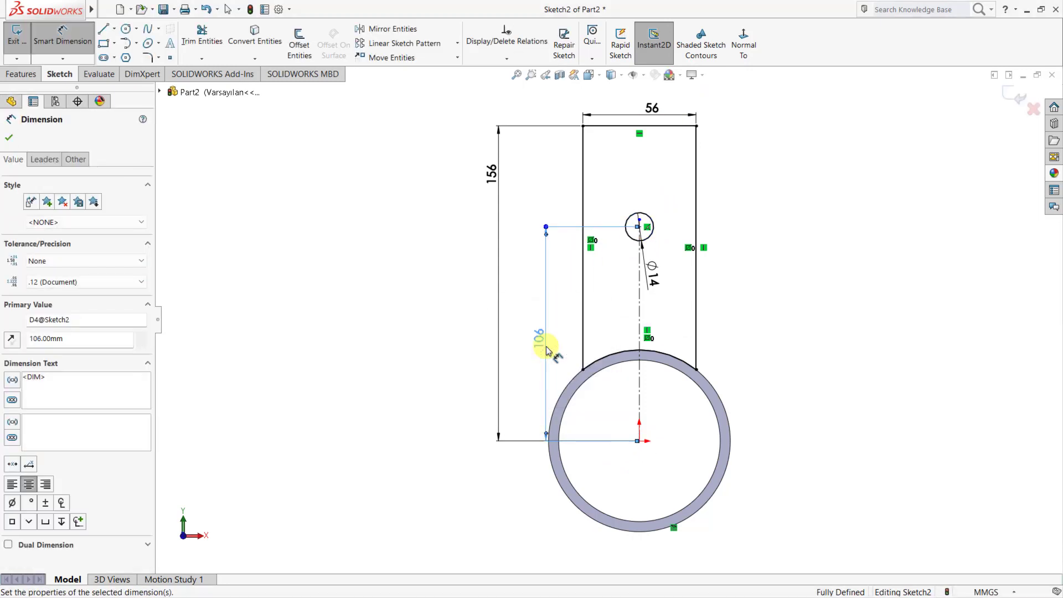
{"action": "left_click", "coordinate": [775, 226]}
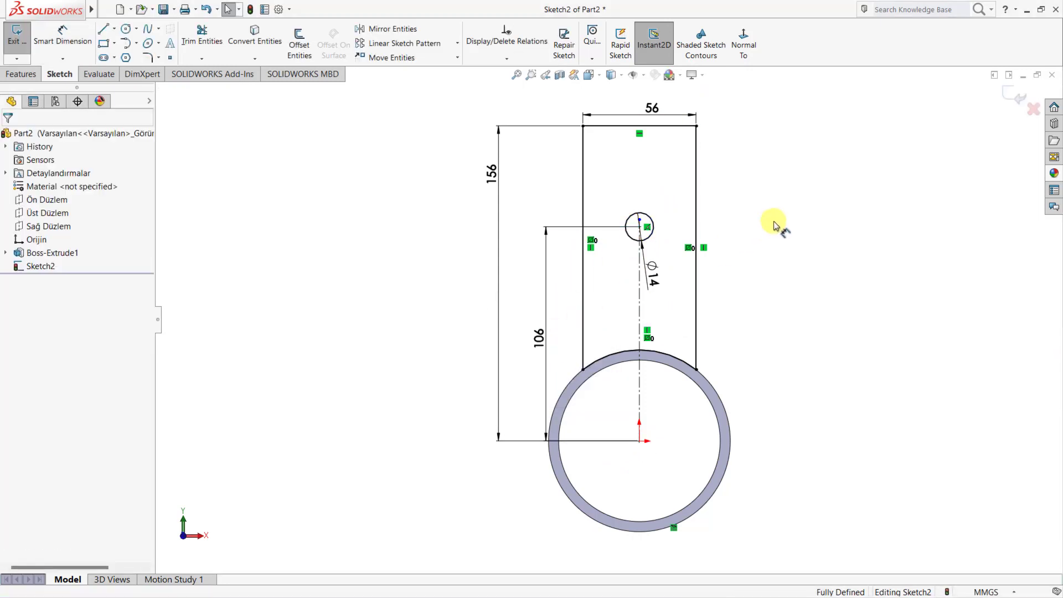
{"action": "left_click_drag", "start_coordinate": [640, 221], "coordinate": [640, 127]}
Start a blind boss extrusion of the profile with a depth of 20 mm
{"action": "left_click", "coordinate": [21, 74]}
{"action": "left_click", "coordinate": [22, 44]}
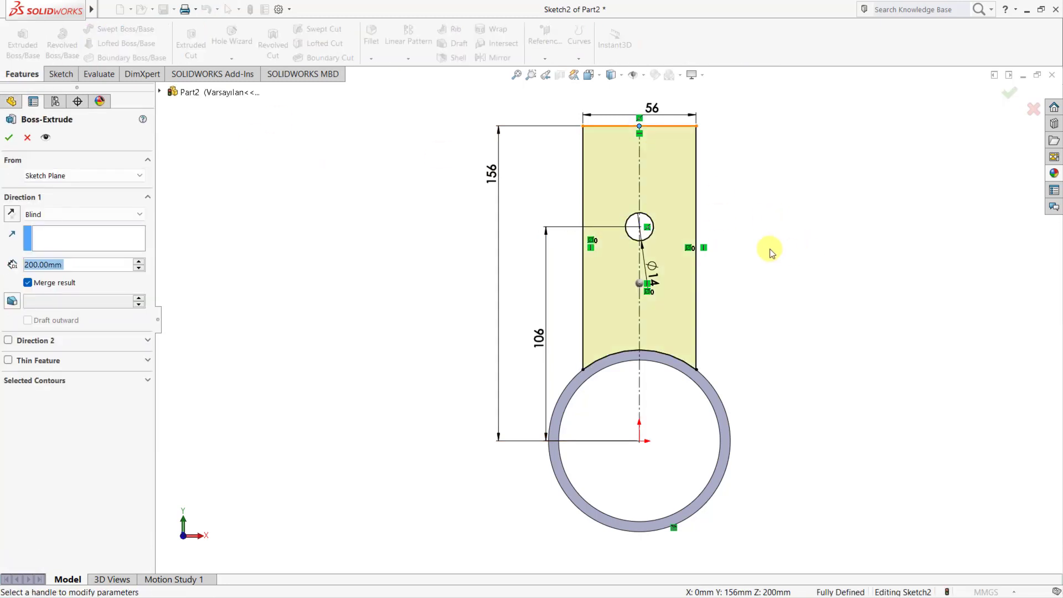
{"action": "double_click", "coordinate": [106, 266]}
{"action": "type", "text": "20"}
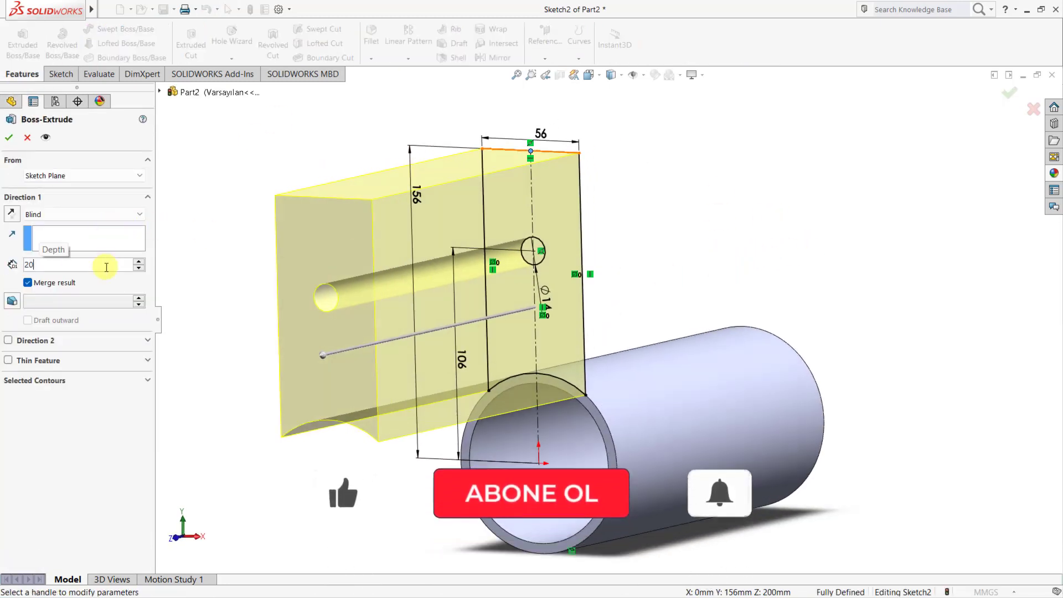
{"action": "key", "text": "Return"}
Start the extrusion at a 20 mm offset from the sketch plane, with the offset reversed toward the far end of the tube
{"action": "left_click", "coordinate": [83, 175]}
{"action": "left_click", "coordinate": [45, 215]}
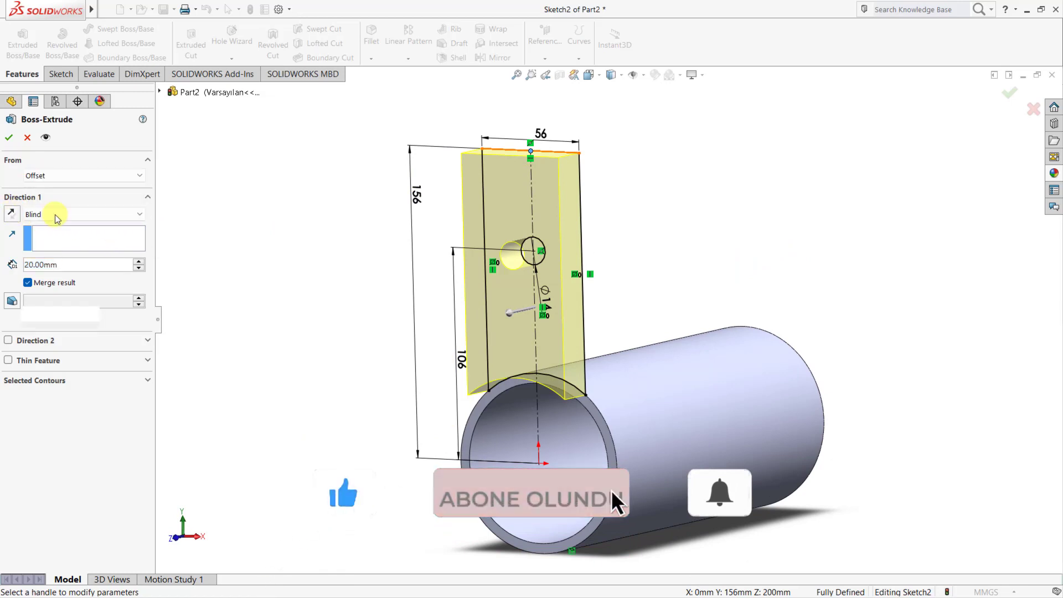
{"action": "left_click", "coordinate": [55, 197]}
{"action": "type", "text": "2"}
{"action": "key", "text": "BackSpace"}
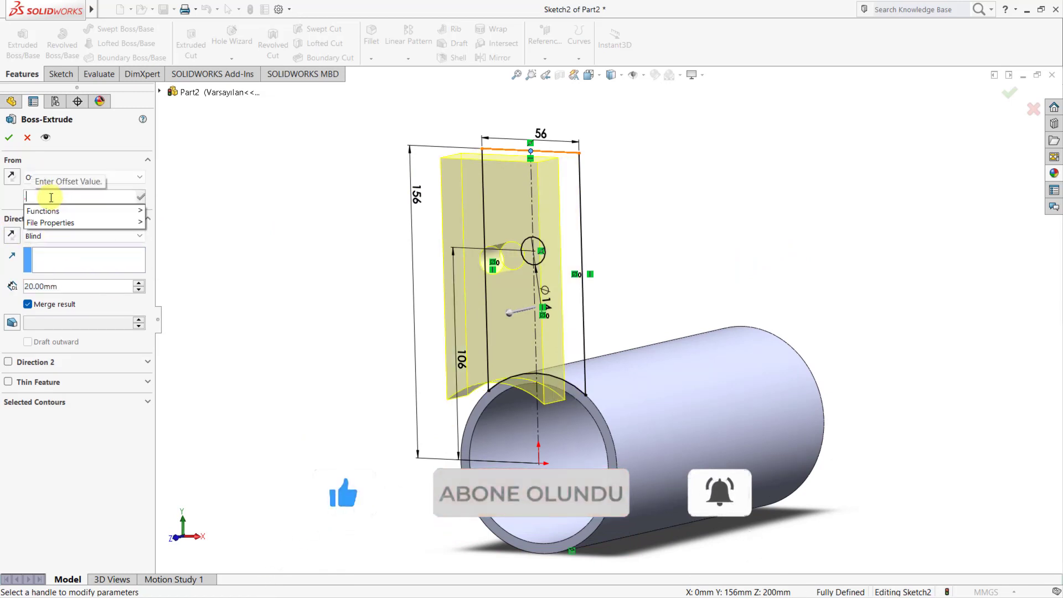
{"action": "left_click", "coordinate": [13, 184]}
{"action": "left_click", "coordinate": [12, 176]}
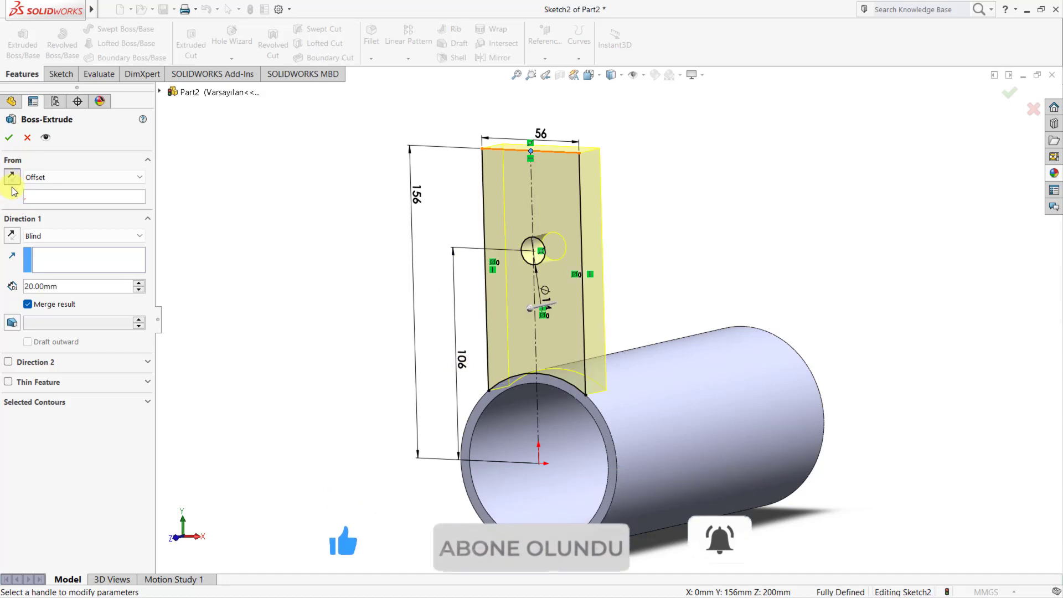
{"action": "left_click", "coordinate": [59, 195]}
{"action": "type", "text": "20"}
{"action": "key", "text": "Return"}
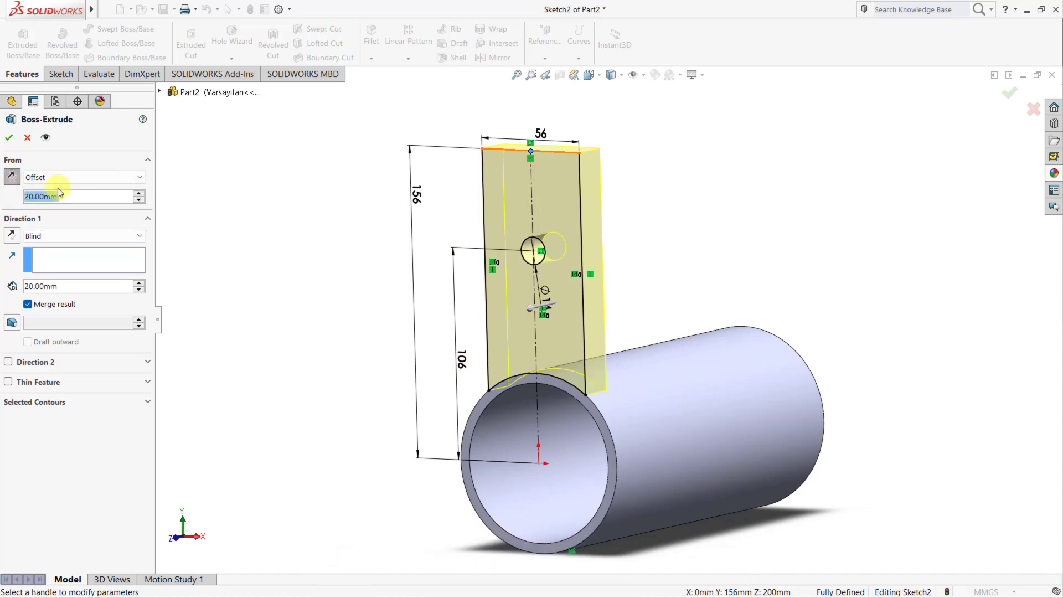
Reverse the extrusion direction so the 20 mm plate grows away from the sketch plane, and finish the boss
{"action": "scroll", "coordinate": [709, 220], "scroll_direction": "down", "scroll_amount": 2}
{"action": "left_click", "coordinate": [11, 235]}
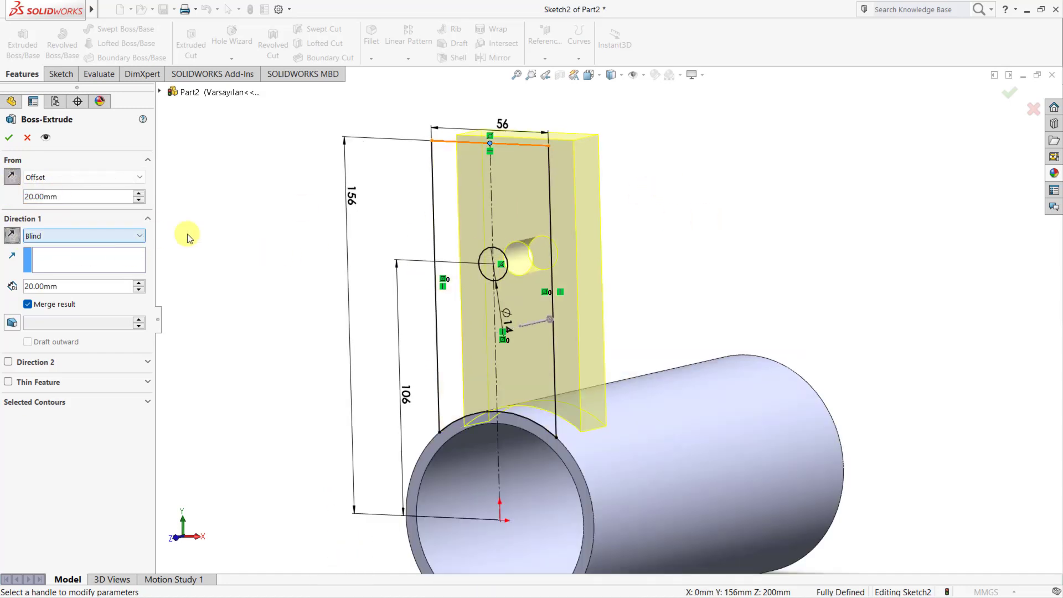
{"action": "left_click", "coordinate": [9, 137]}
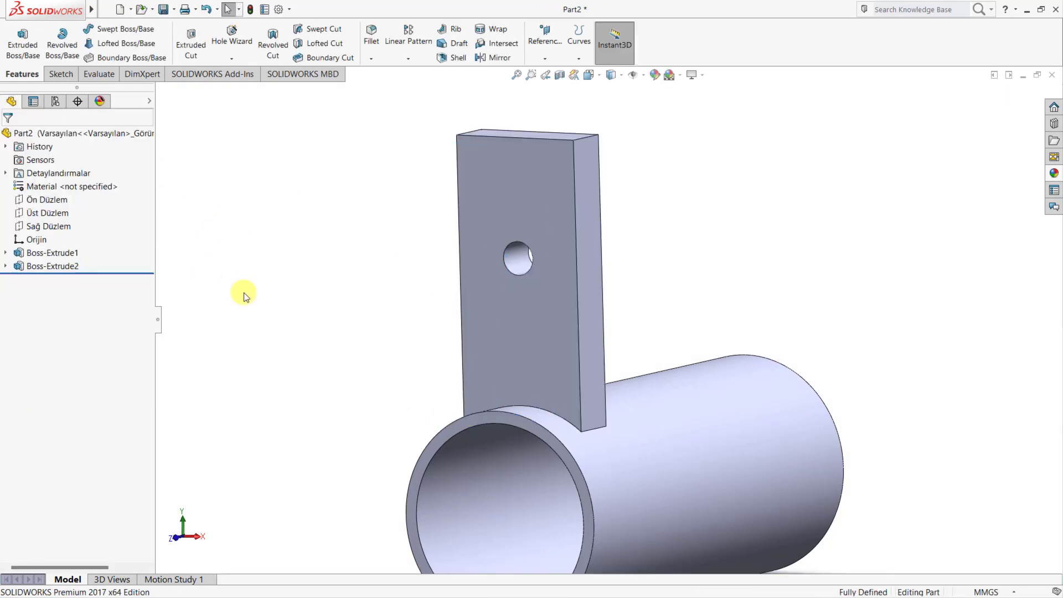
Sketch an open peaked profile on the plate's front face, rising from both lower corners to a central peak about 13 mm above the shoulders
{"action": "left_click", "coordinate": [489, 350]}
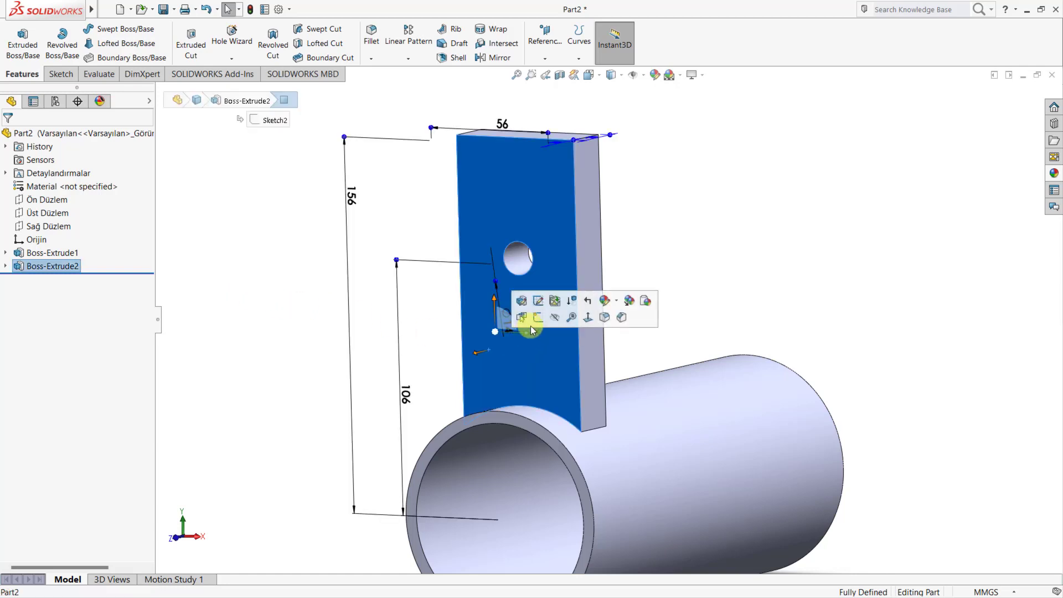
{"action": "left_click", "coordinate": [522, 326]}
{"action": "left_click", "coordinate": [749, 49]}
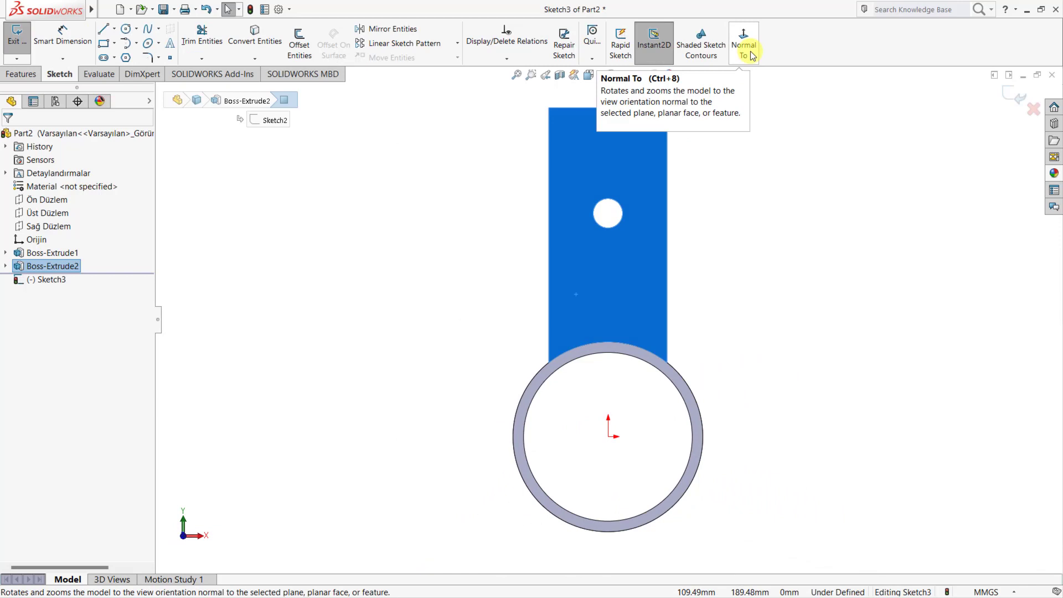
{"action": "key", "text": "l"}
{"action": "left_click", "coordinate": [549, 362]}
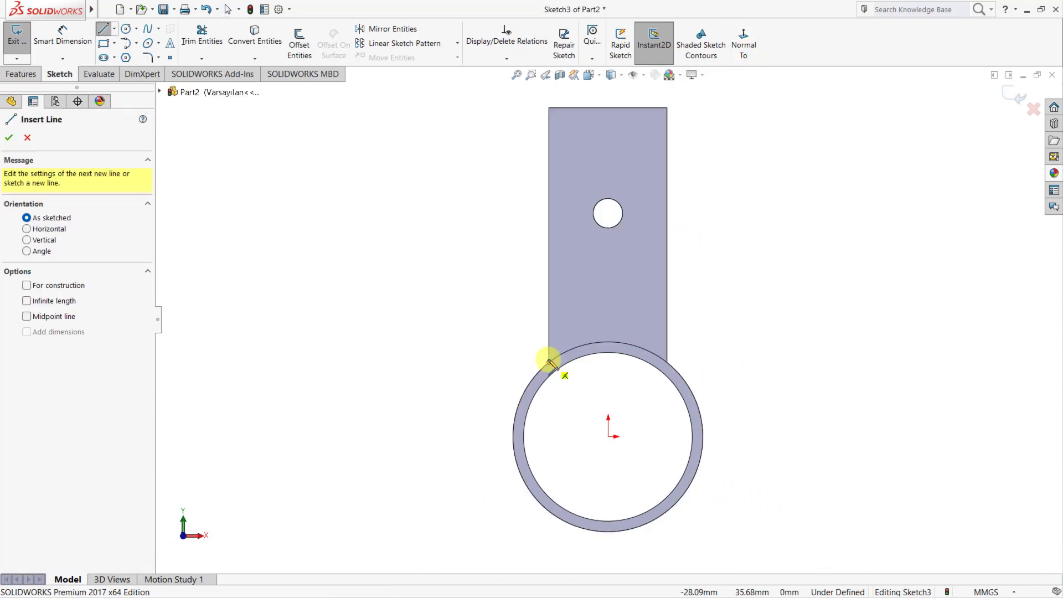
{"action": "left_click", "coordinate": [549, 322]}
{"action": "left_click", "coordinate": [608, 293]}
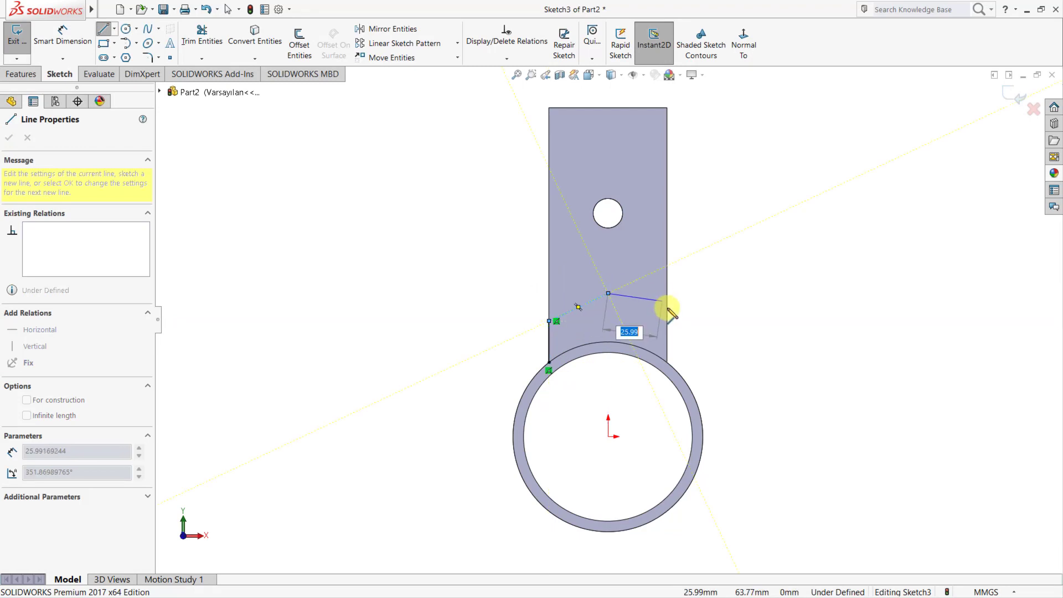
{"action": "left_click", "coordinate": [666, 320]}
{"action": "left_click", "coordinate": [667, 362]}
Dimension the vertical distance between the profile's shoulder and its peak as 16 mm
{"action": "right_click_drag", "start_coordinate": [667, 362], "coordinate": [665, 288]}
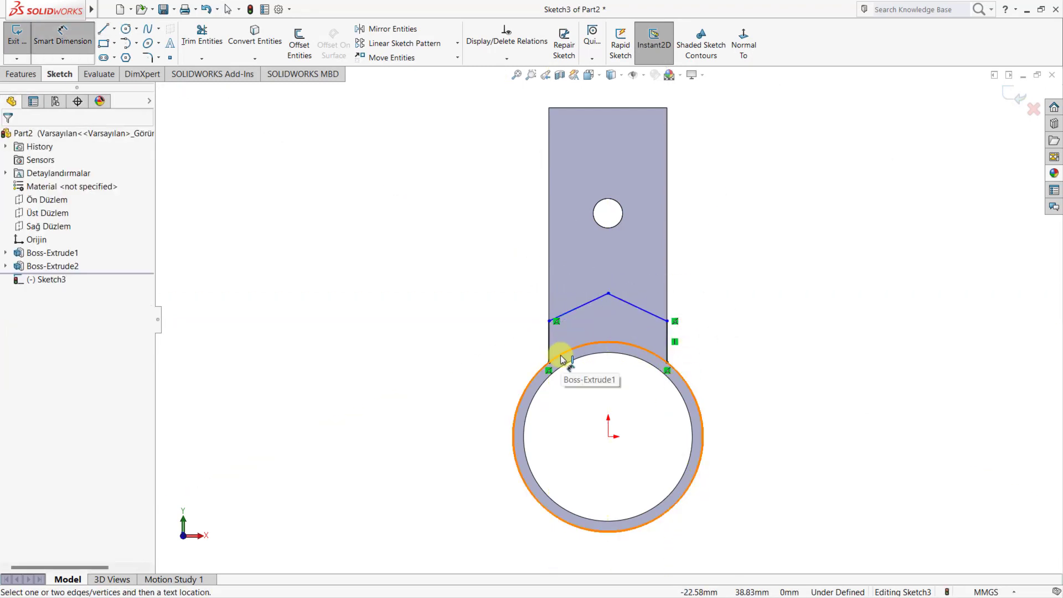
{"action": "left_click", "coordinate": [549, 322]}
{"action": "left_click", "coordinate": [608, 294]}
{"action": "left_click", "coordinate": [476, 302]}
{"action": "type", "text": "16"}
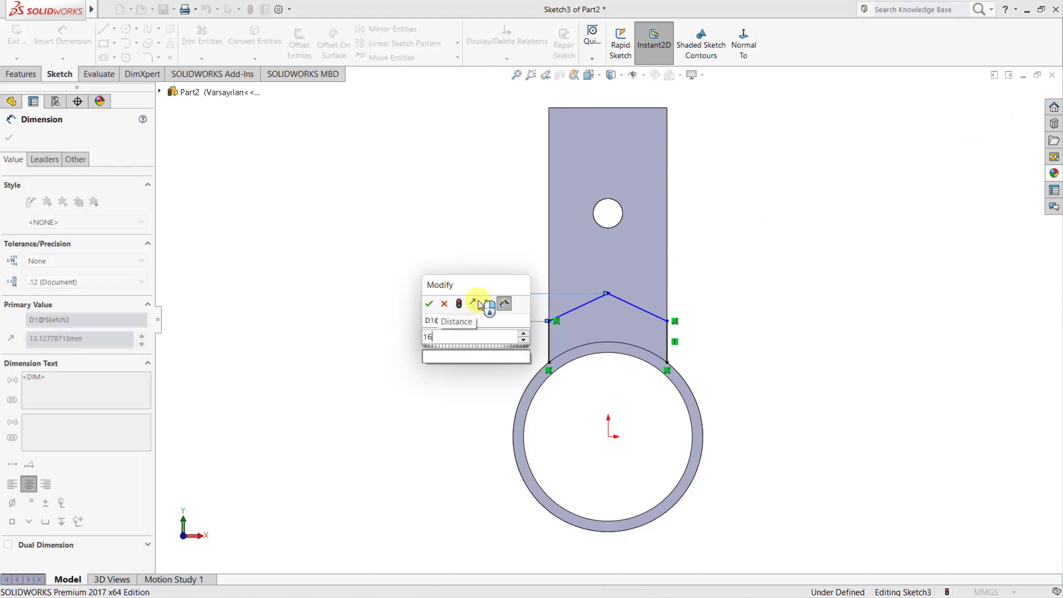
{"action": "key", "text": "Return"}
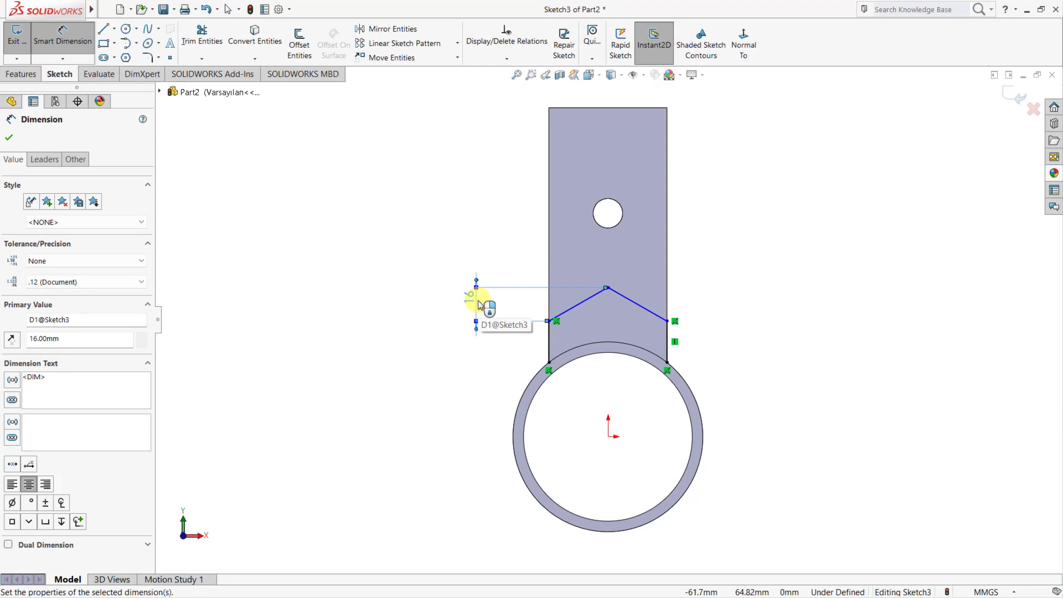
{"action": "key", "text": "Escape"}
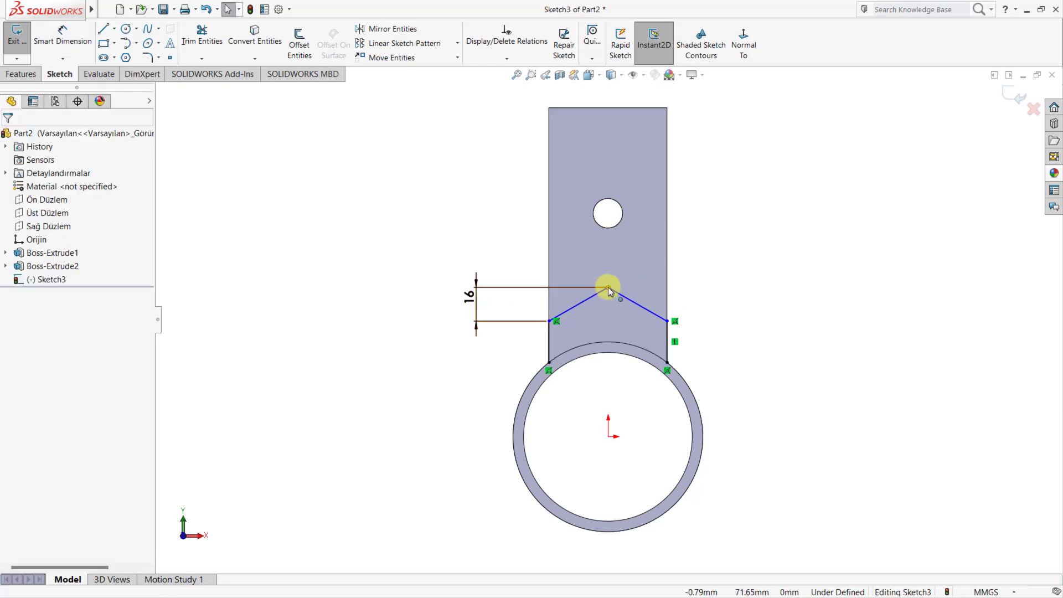
Align the peak vertically with the origin and make the two shoulder points horizontal to each other
{"action": "left_click", "coordinate": [608, 288]}
{"action": "left_click", "coordinate": [611, 430], "text": "ctrl"}
{"action": "left_click", "coordinate": [656, 399]}
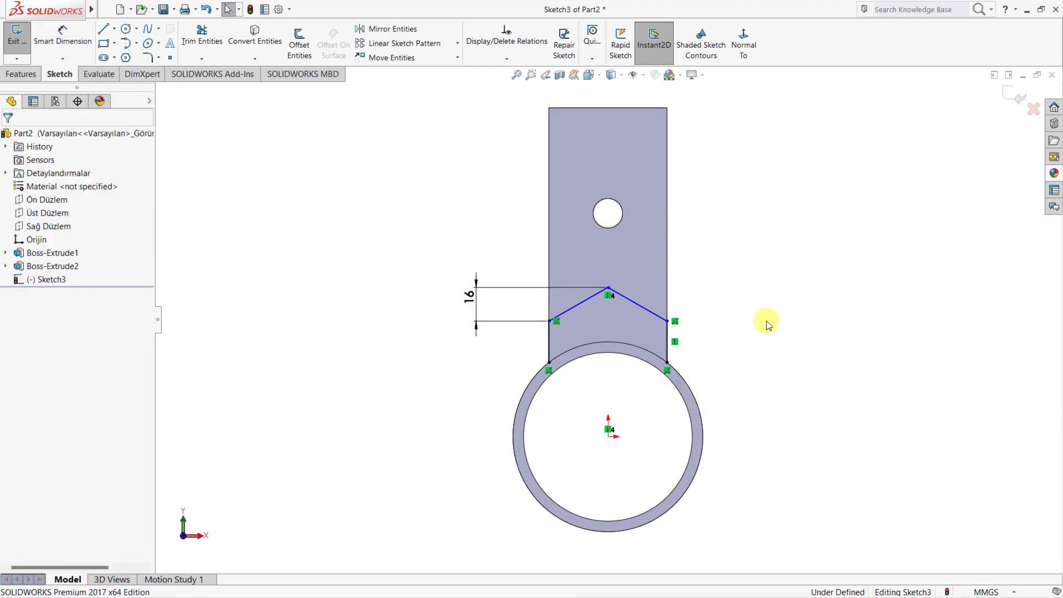
{"action": "left_click", "coordinate": [667, 321]}
{"action": "left_click", "coordinate": [549, 321], "text": "ctrl"}
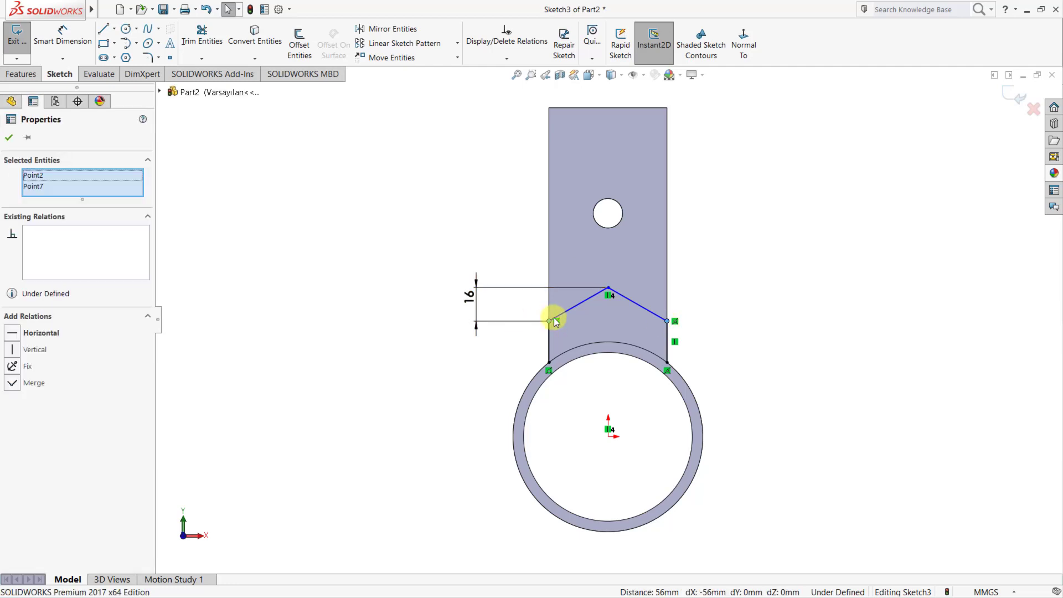
{"action": "left_click", "coordinate": [583, 269]}
{"action": "left_click", "coordinate": [764, 302]}
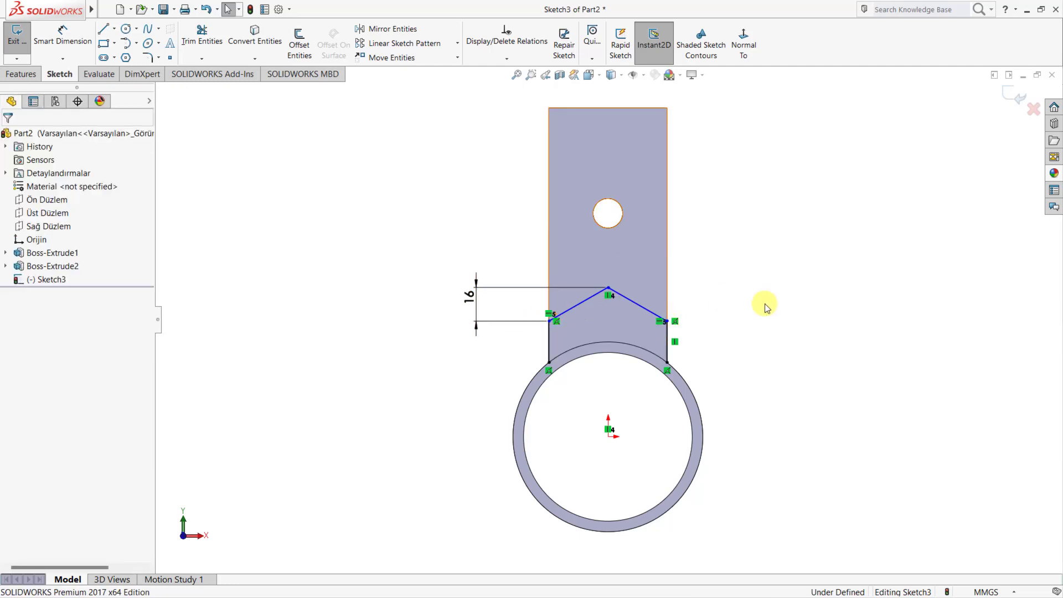
Dimension the height of the profile's shoulder above the origin as 56 mm
{"action": "right_click_drag", "start_coordinate": [764, 304], "coordinate": [764, 271]}
{"action": "left_click", "coordinate": [608, 437]}
{"action": "left_click", "coordinate": [550, 321]}
{"action": "left_click", "coordinate": [479, 390]}
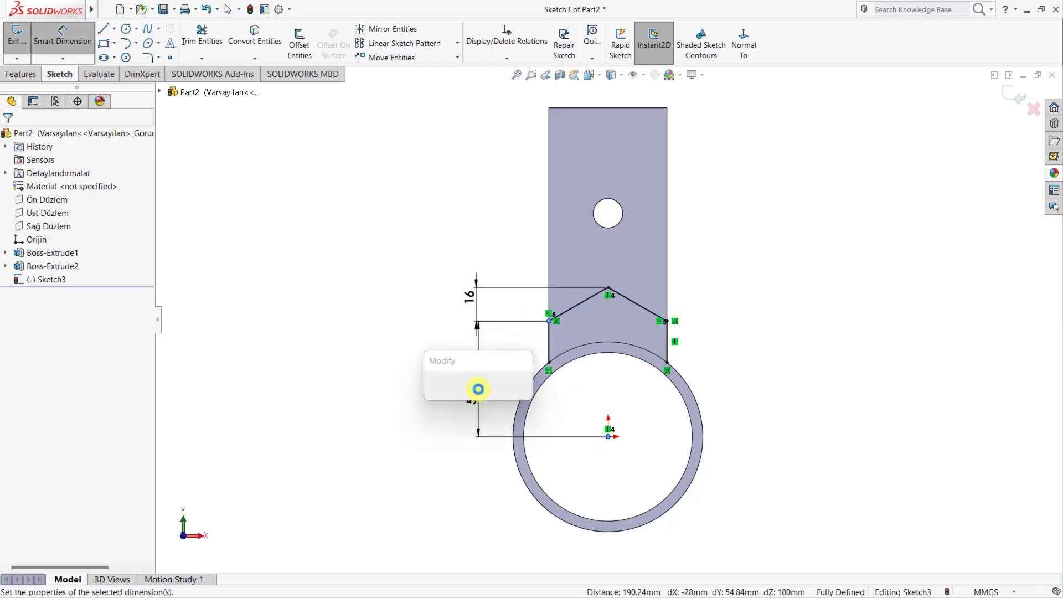
{"action": "type", "text": "56"}
{"action": "key", "text": "Return"}
Close the peaked profile with the model edges and extrude it as a blind boss 20 mm deep, merged with the part
{"action": "left_click", "coordinate": [12, 75]}
{"action": "left_click", "coordinate": [23, 45]}
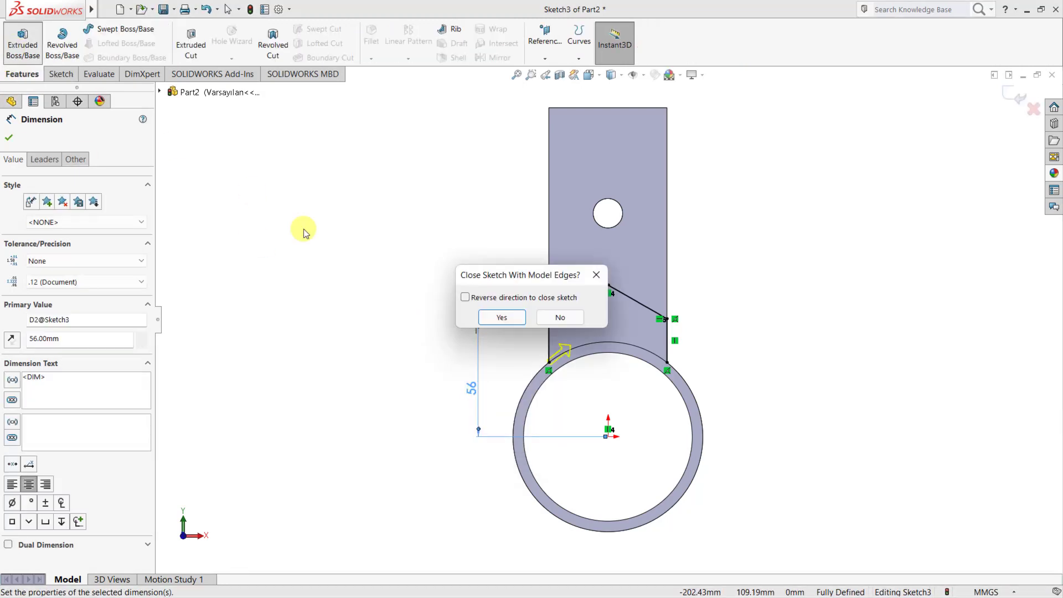
{"action": "left_click", "coordinate": [501, 318]}
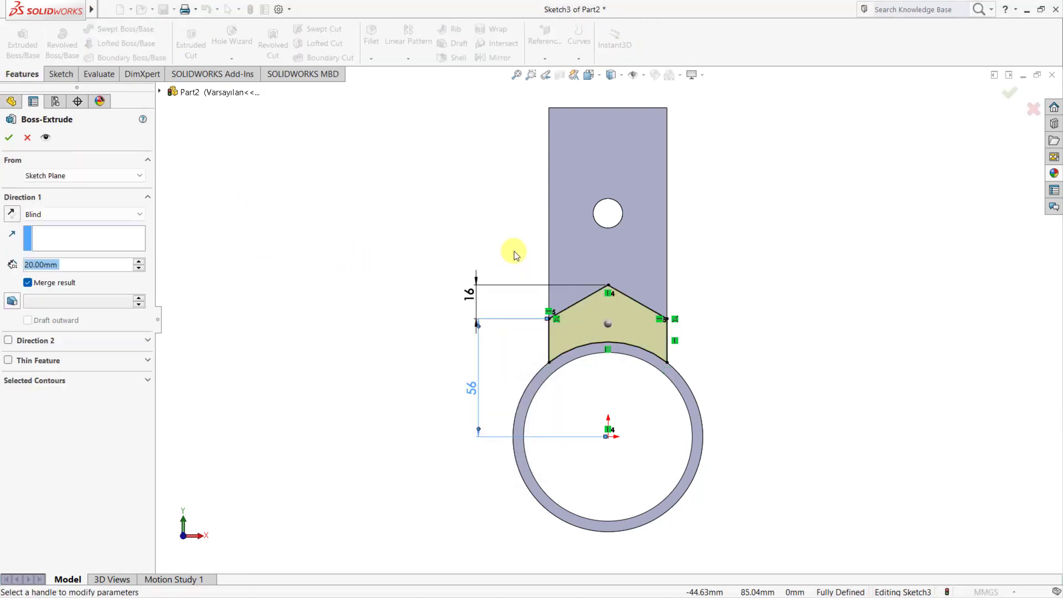
{"action": "mouse_move", "coordinate": [437, 307]}
{"action": "middle_mouse_down"}
{"action": "mouse_move", "coordinate": [410, 316]}
{"action": "mouse_move", "coordinate": [450, 299]}
{"action": "middle_mouse_up"}
{"action": "left_click", "coordinate": [8, 138]}
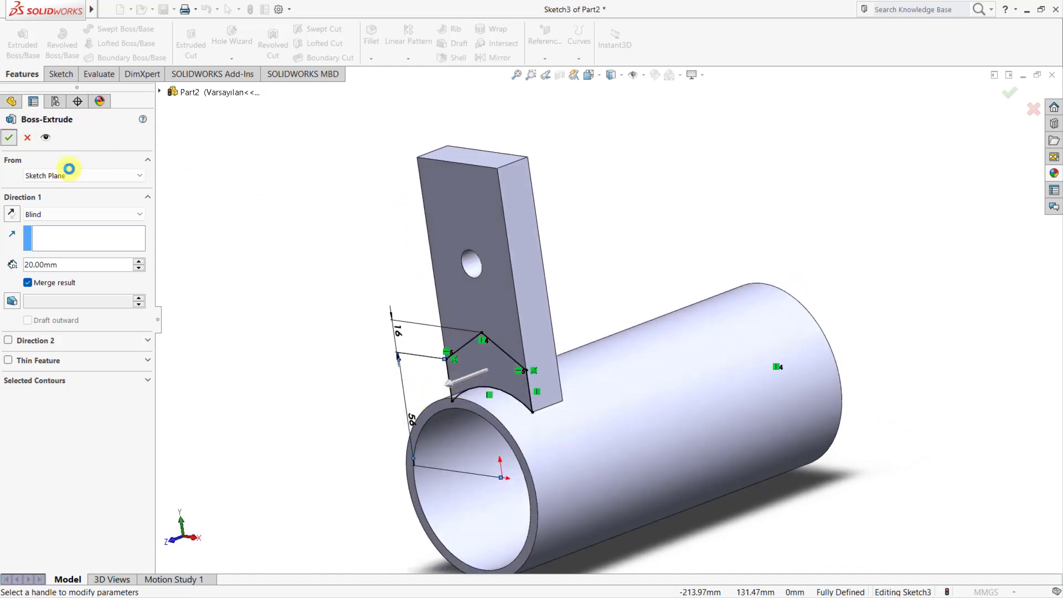
{"action": "left_click", "coordinate": [262, 300]}
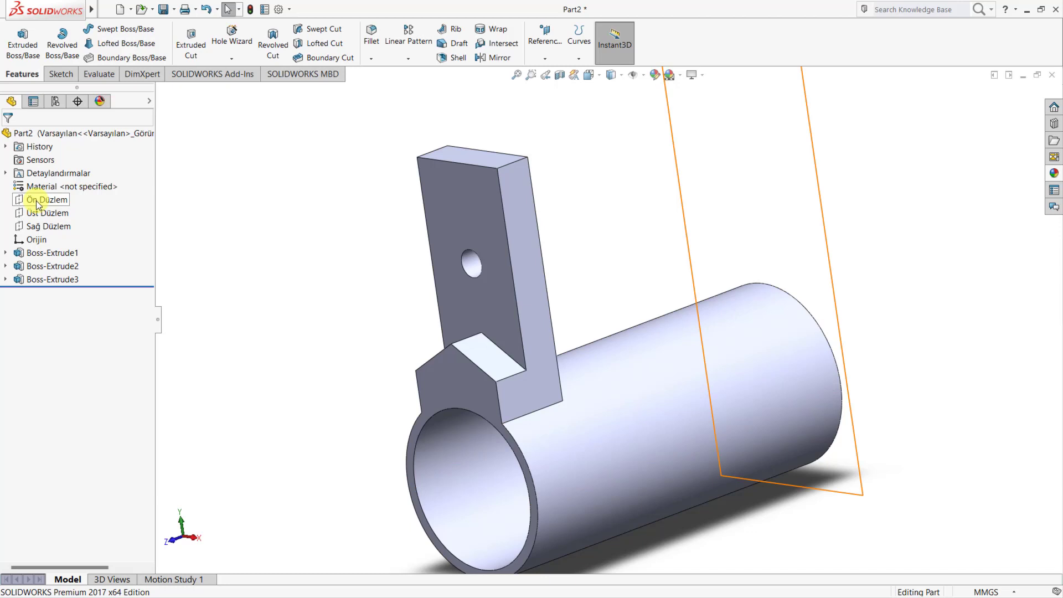
Create a reference plane offset 100 mm from the front plane (Ön Düzlem), midway along the tube
{"action": "left_click", "coordinate": [37, 200]}
{"action": "left_click", "coordinate": [545, 58]}
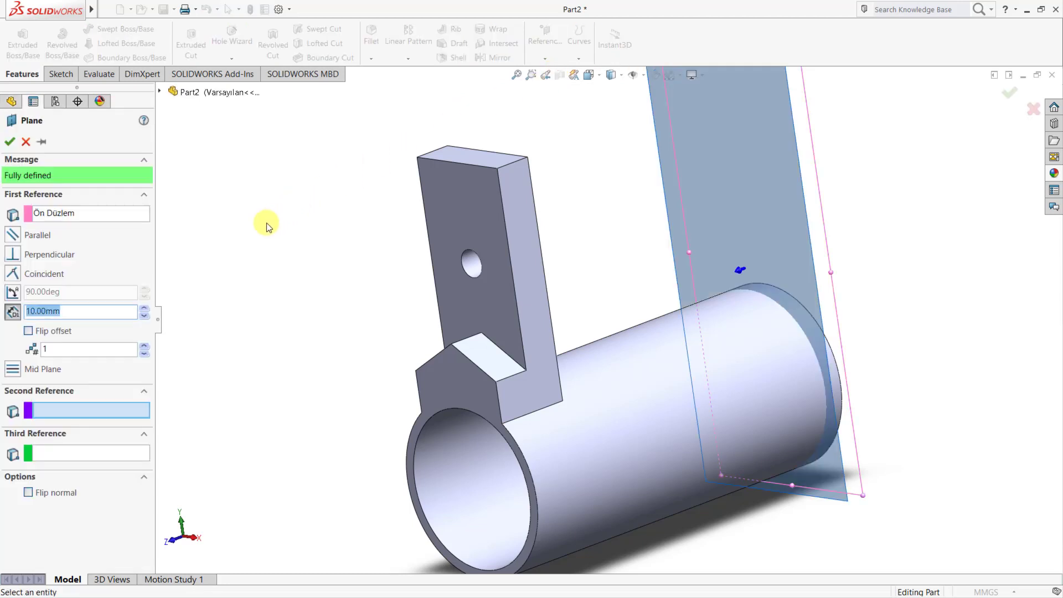
{"action": "type", "text": "0"}
{"action": "key", "text": "Return"}
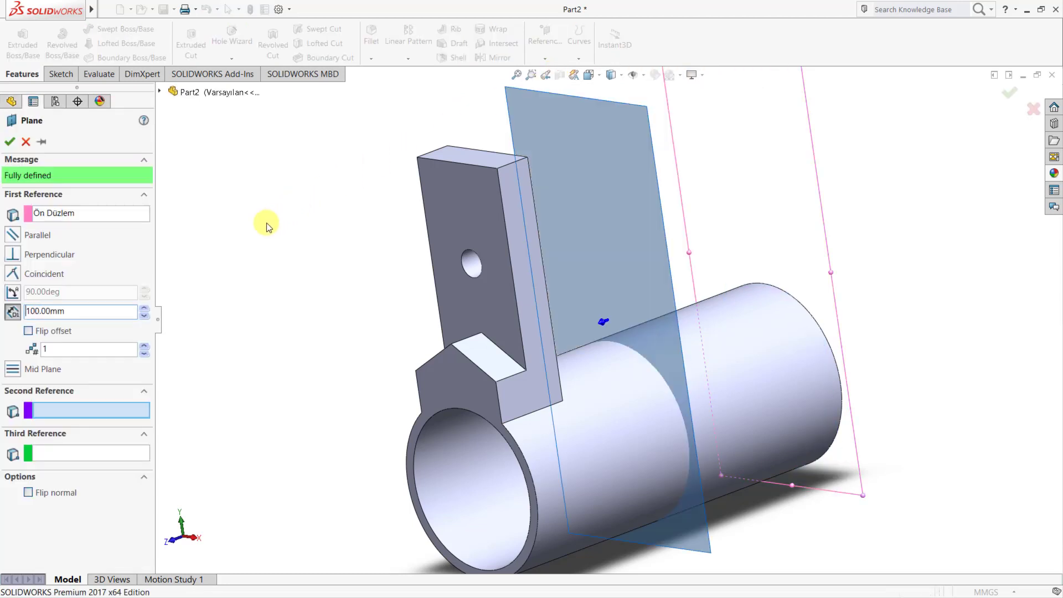
{"action": "left_click", "coordinate": [10, 142]}
Mirror the upright plate and the peaked boss (Boss-Extrude2 and Boss-Extrude3) about Plane1
{"action": "left_click", "coordinate": [484, 58]}
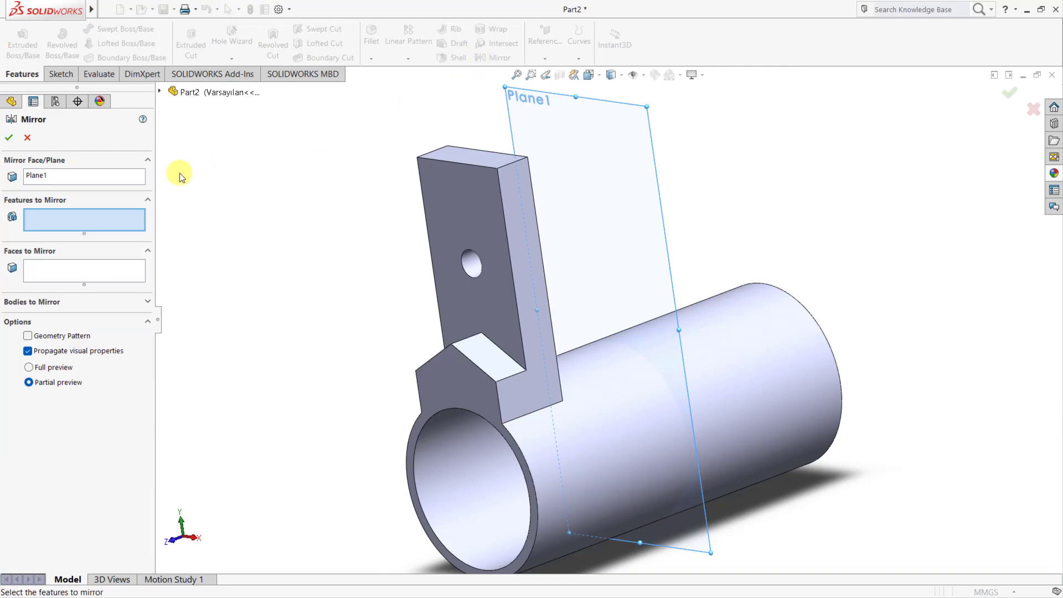
{"action": "left_click", "coordinate": [160, 91]}
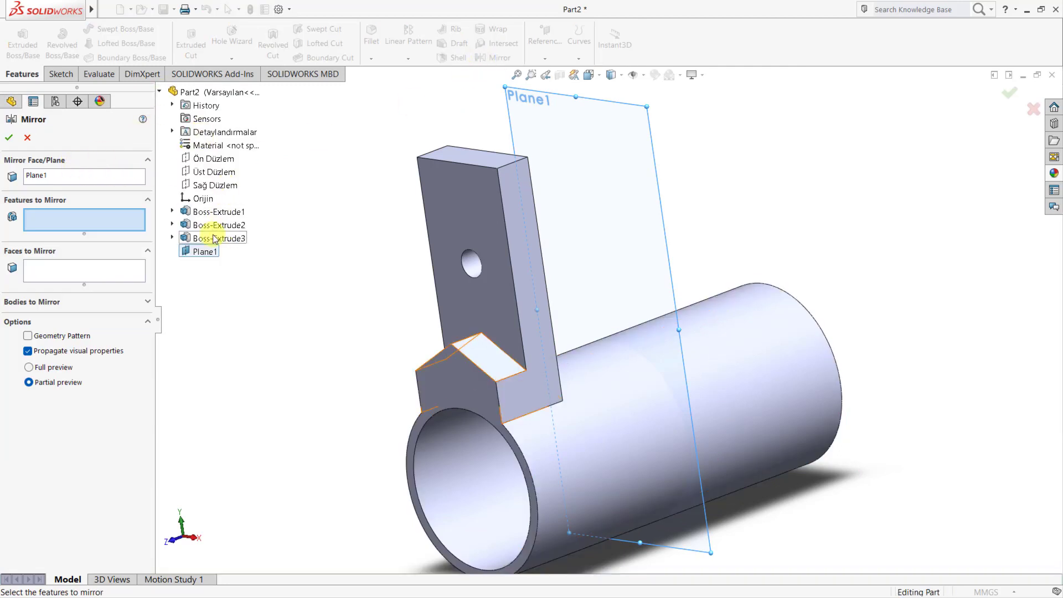
{"action": "left_click", "coordinate": [207, 238]}
{"action": "left_click", "coordinate": [206, 227]}
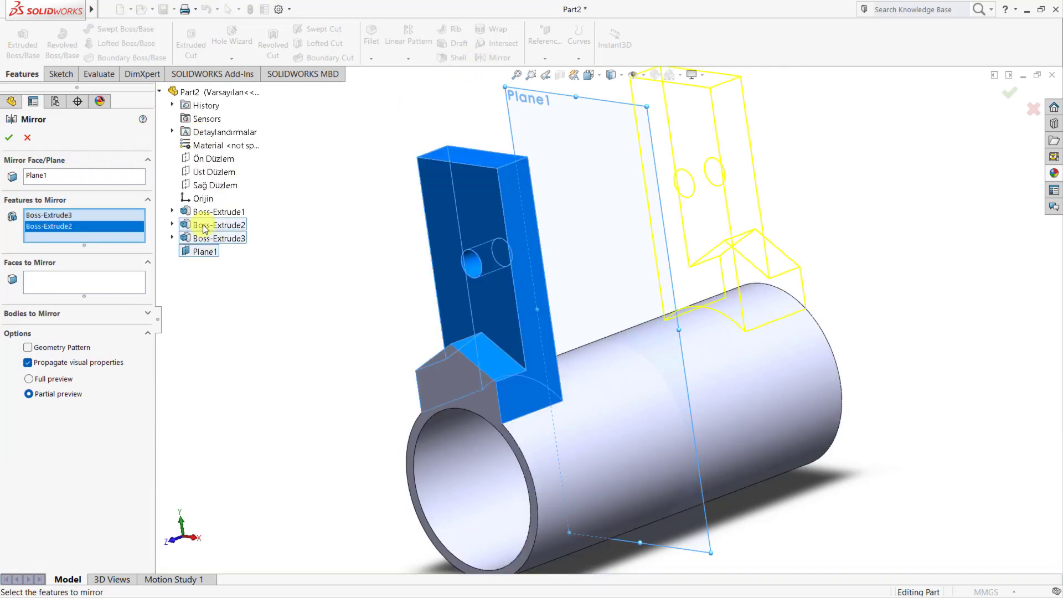
{"action": "left_click", "coordinate": [9, 137]}
Hide the reference plane Plane1 and show the part in isometric view
{"action": "left_click", "coordinate": [559, 184]}
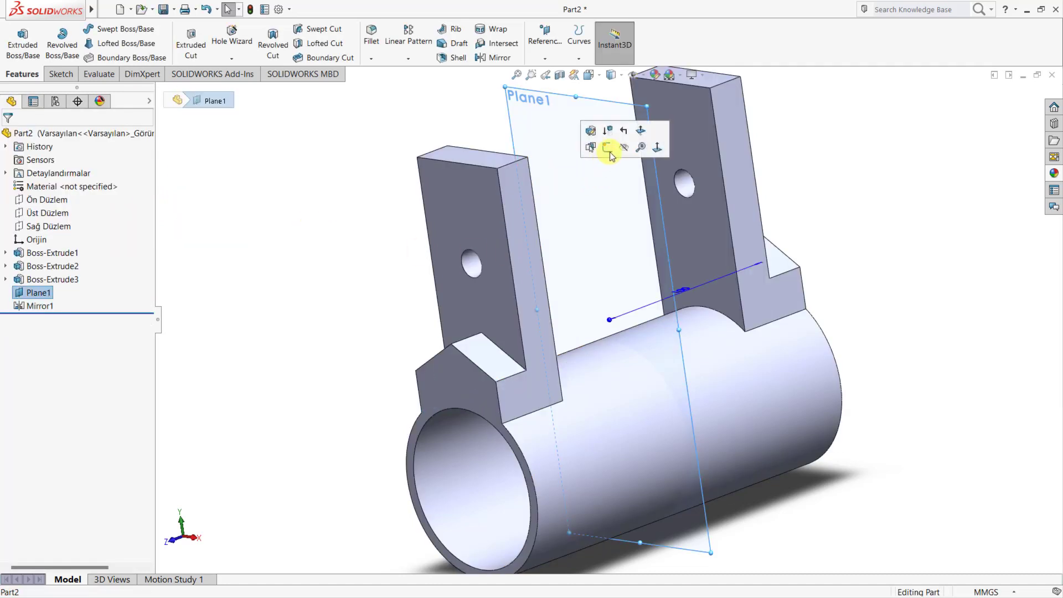
{"action": "left_click", "coordinate": [609, 147]}
{"action": "key", "text": "ctrl+7"}
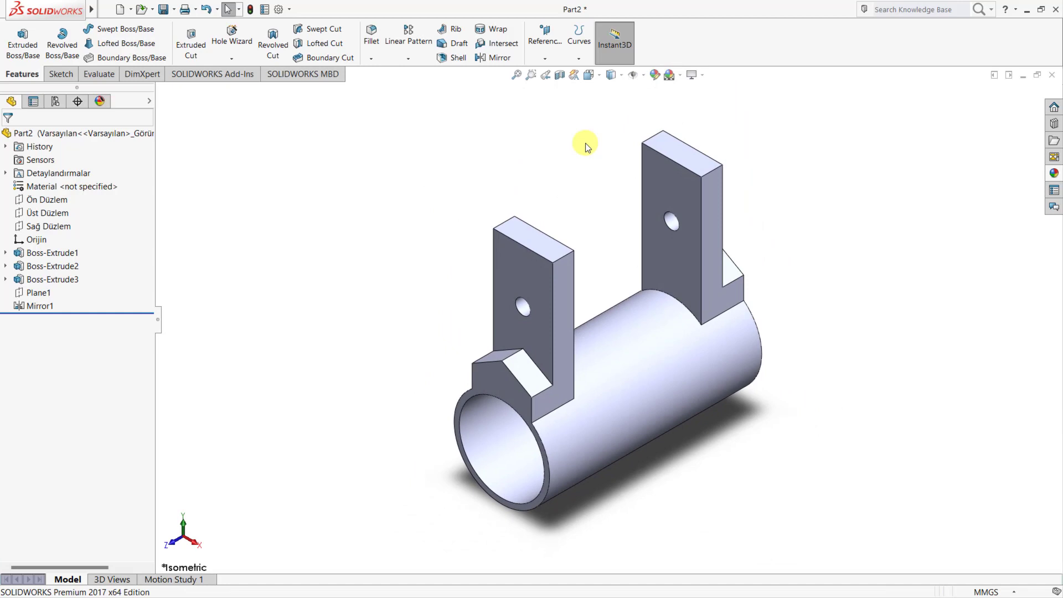
On the tube's rear end face, sketch a vertical centerline about 128 mm long running down from the origin
{"action": "middle_click_drag", "start_coordinate": [836, 288], "coordinate": [672, 320]}
{"action": "left_click", "coordinate": [672, 320]}
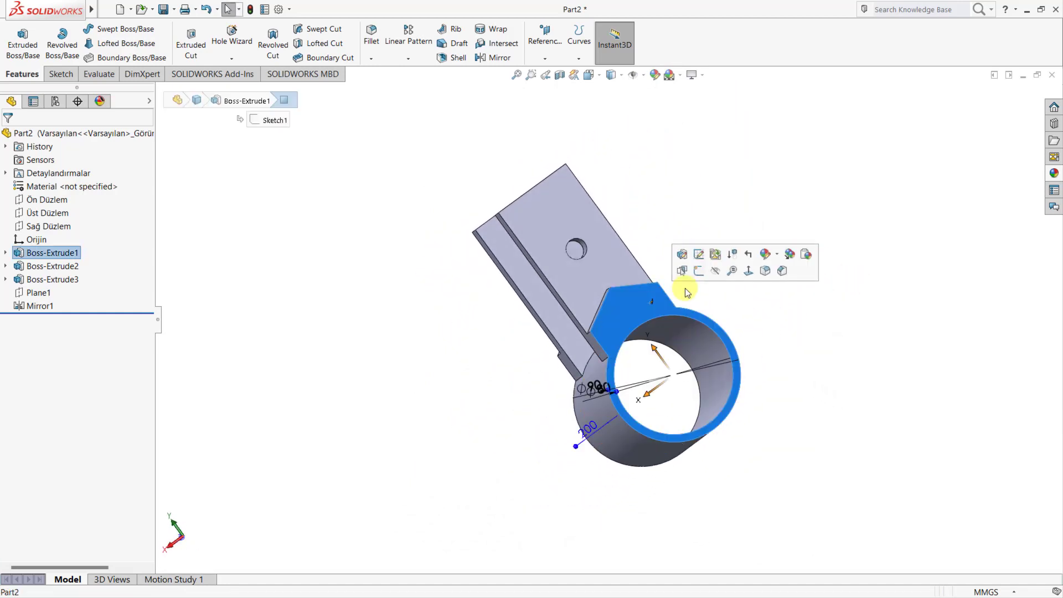
{"action": "left_click", "coordinate": [684, 285]}
{"action": "left_click", "coordinate": [748, 43]}
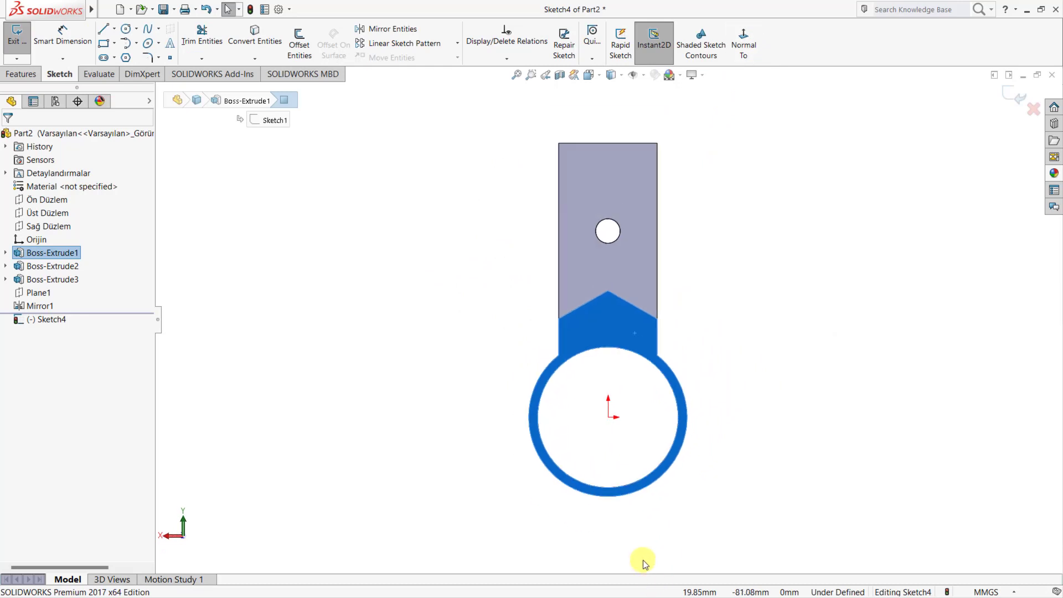
{"action": "scroll", "coordinate": [617, 528], "scroll_direction": "down", "scroll_amount": 3}
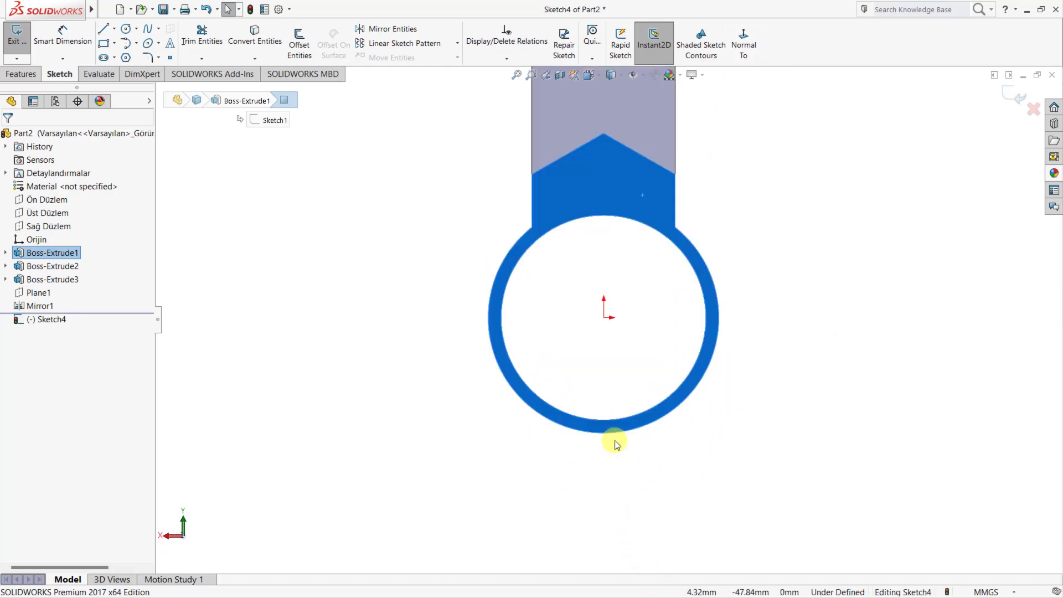
{"action": "left_click", "coordinate": [115, 29]}
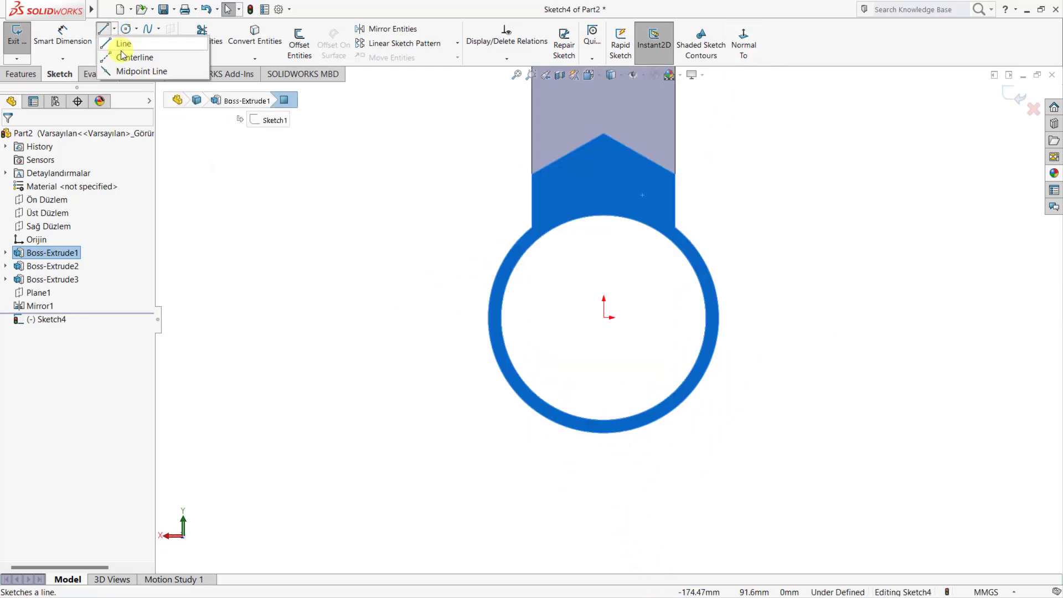
{"action": "left_click", "coordinate": [123, 57]}
{"action": "left_click", "coordinate": [603, 318]}
{"action": "scroll", "coordinate": [619, 476], "scroll_direction": "up", "scroll_amount": 2}
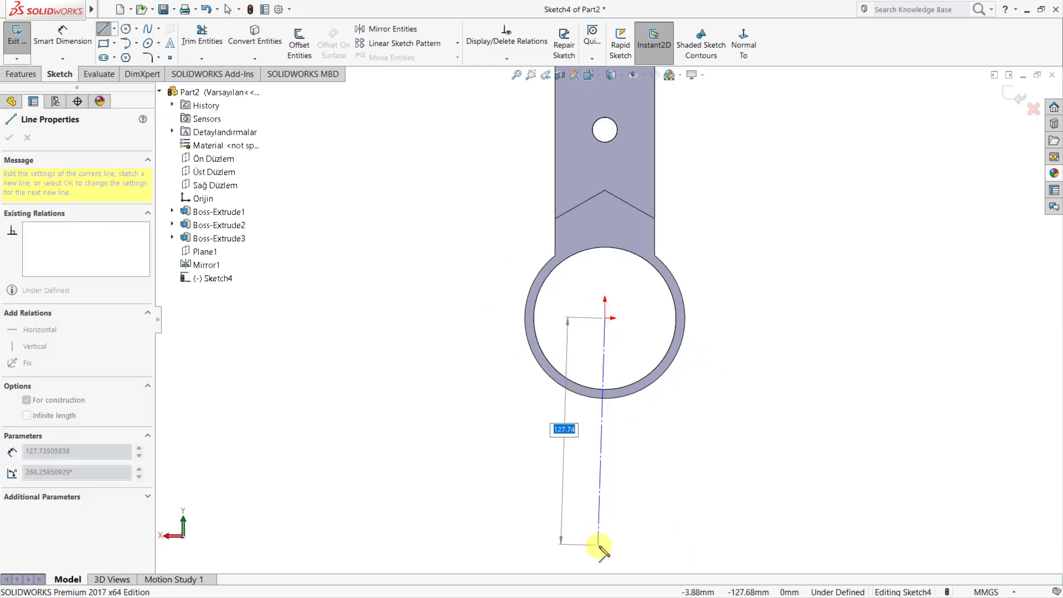
{"action": "left_click", "coordinate": [605, 544]}
{"action": "right_click", "coordinate": [625, 523]}
{"action": "left_click", "coordinate": [645, 458]}
{"action": "scroll", "coordinate": [640, 426], "scroll_direction": "down", "scroll_amount": 3}
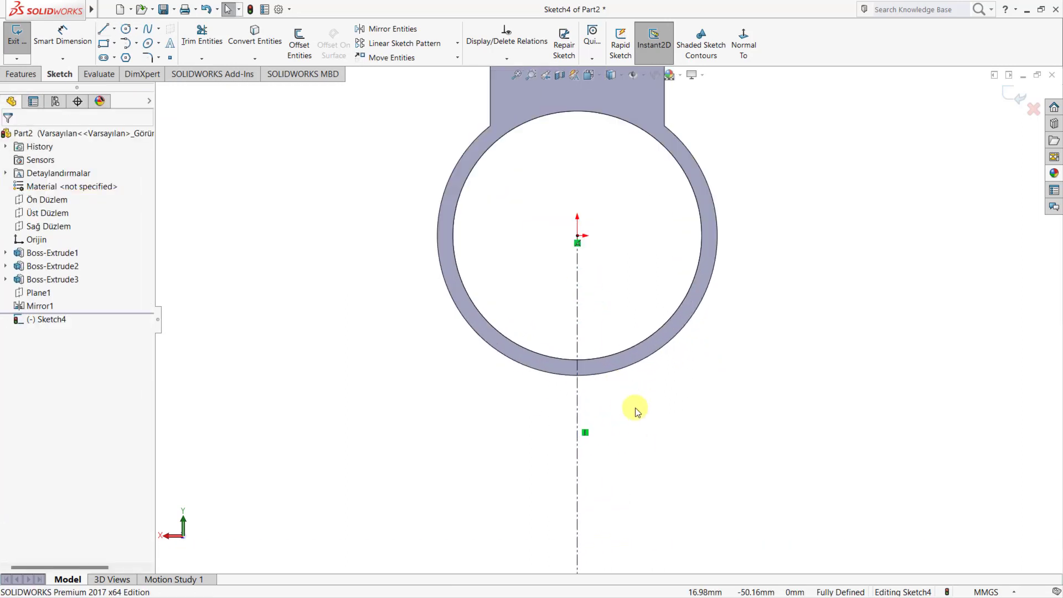
Convert the tube's outer circular edge into the sketch
{"action": "left_click", "coordinate": [612, 373]}
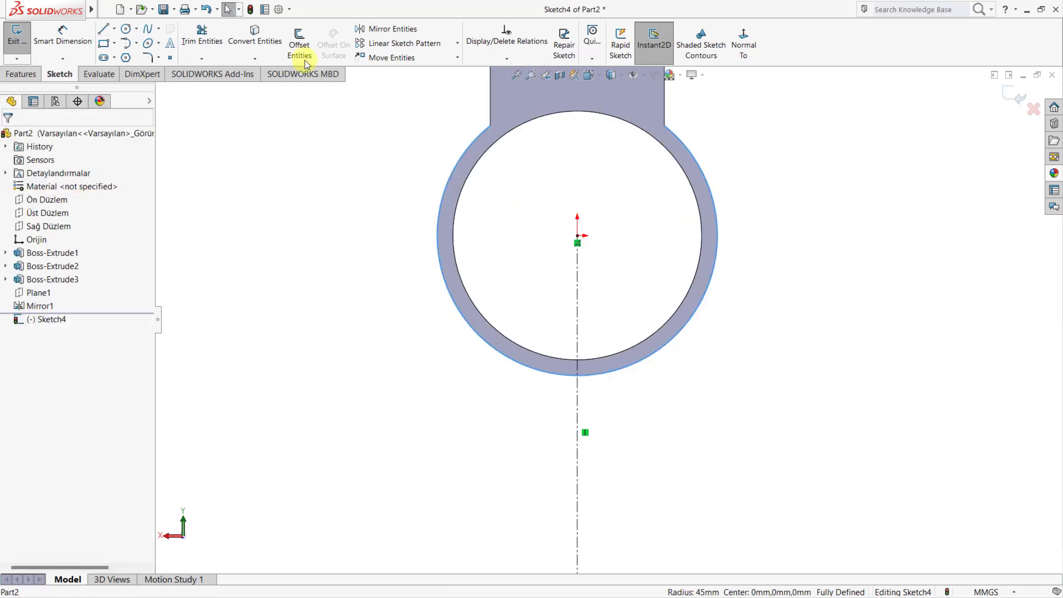
{"action": "left_click", "coordinate": [279, 48]}
{"action": "key", "text": "l"}
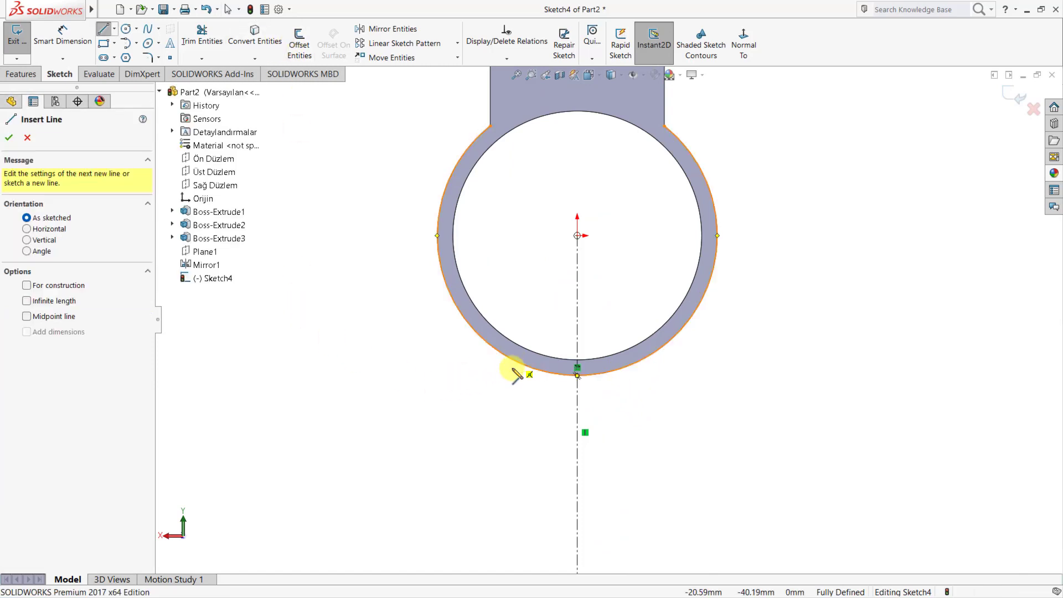
{"action": "left_click", "coordinate": [458, 307]}
{"action": "key", "text": "Escape"}
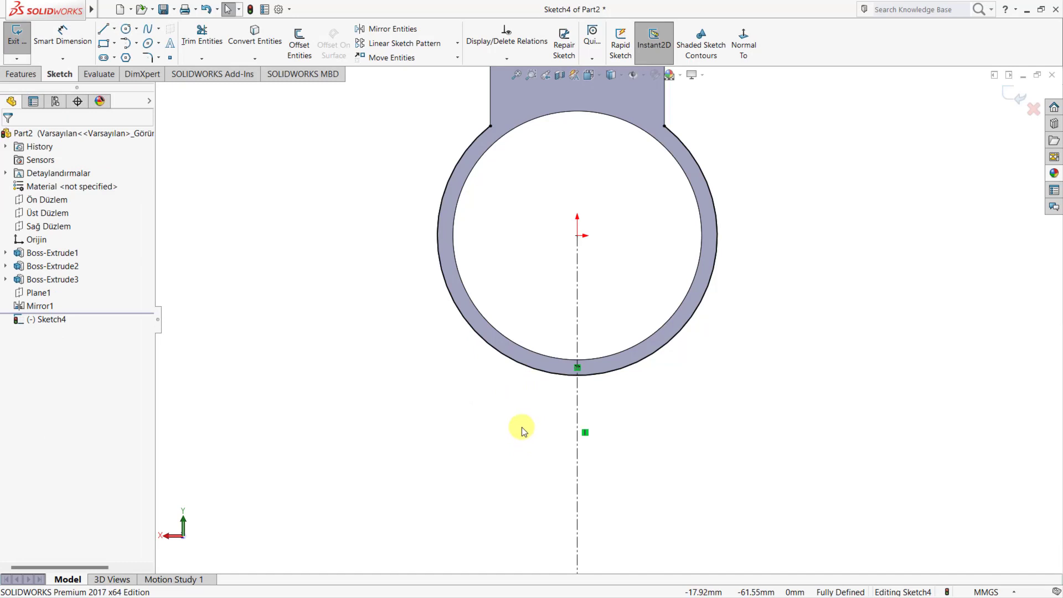
Sketch a U-shaped lug profile below the tube: two near-vertical side lines from the converted circle, joined by an arc of about 22 mm radius
{"action": "key", "text": "l"}
{"action": "left_click", "coordinate": [505, 357]}
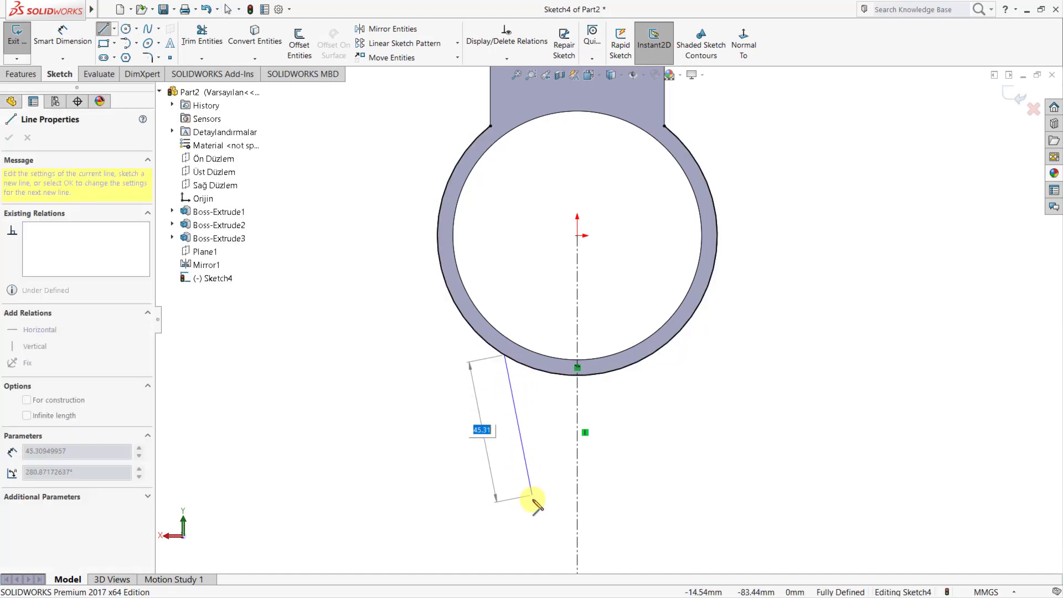
{"action": "left_click", "coordinate": [514, 507]}
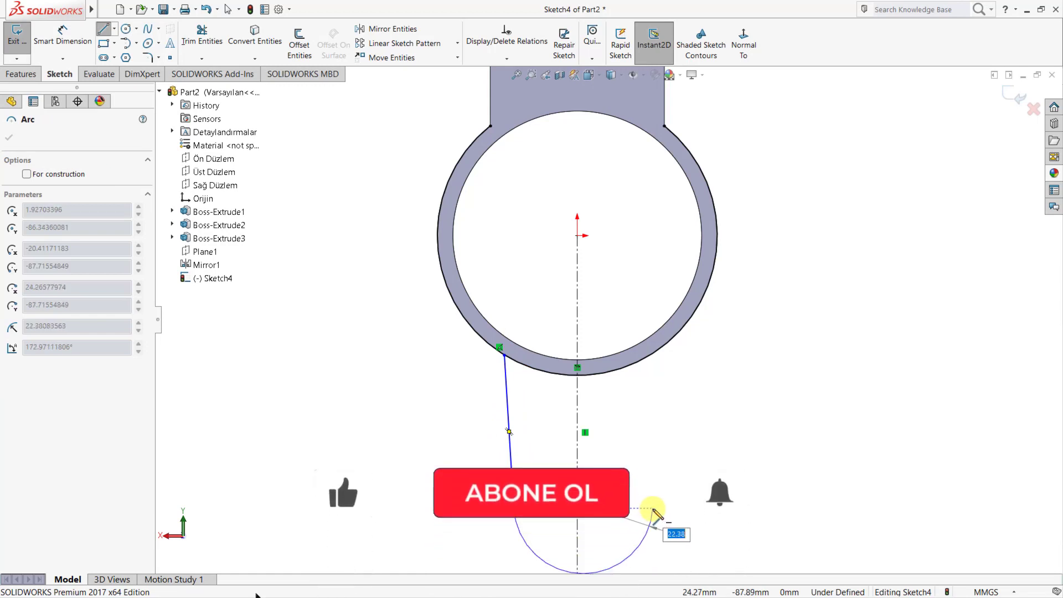
{"action": "left_click", "coordinate": [653, 507]}
{"action": "left_click", "coordinate": [669, 335]}
{"action": "right_click", "coordinate": [692, 382]}
{"action": "left_click", "coordinate": [703, 388]}
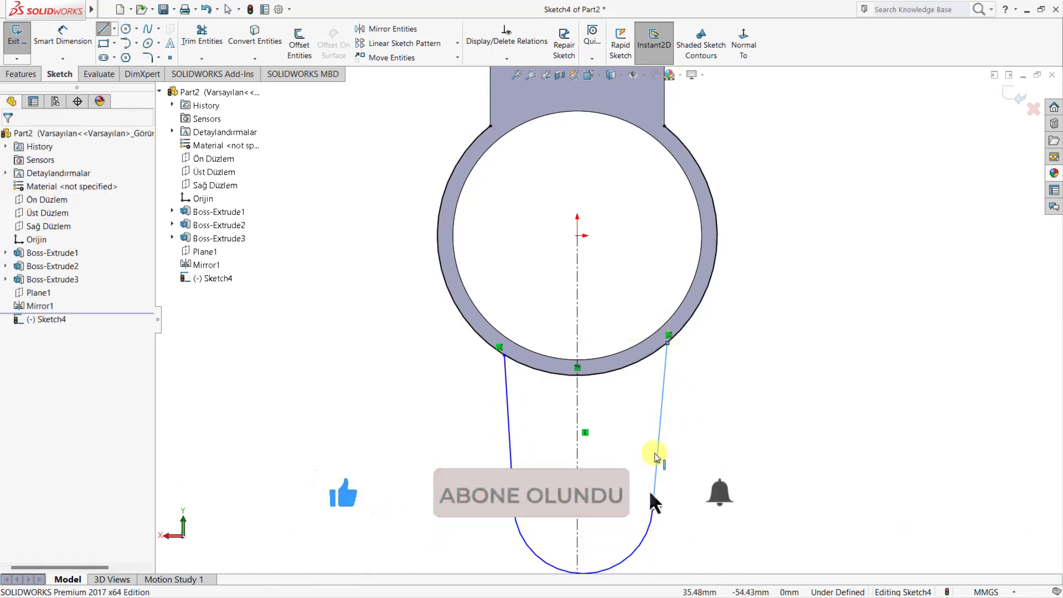
Make the lug arc's center coincident with the vertical centerline
{"action": "left_click", "coordinate": [585, 432]}
{"action": "left_click", "coordinate": [577, 445], "text": "ctrl"}
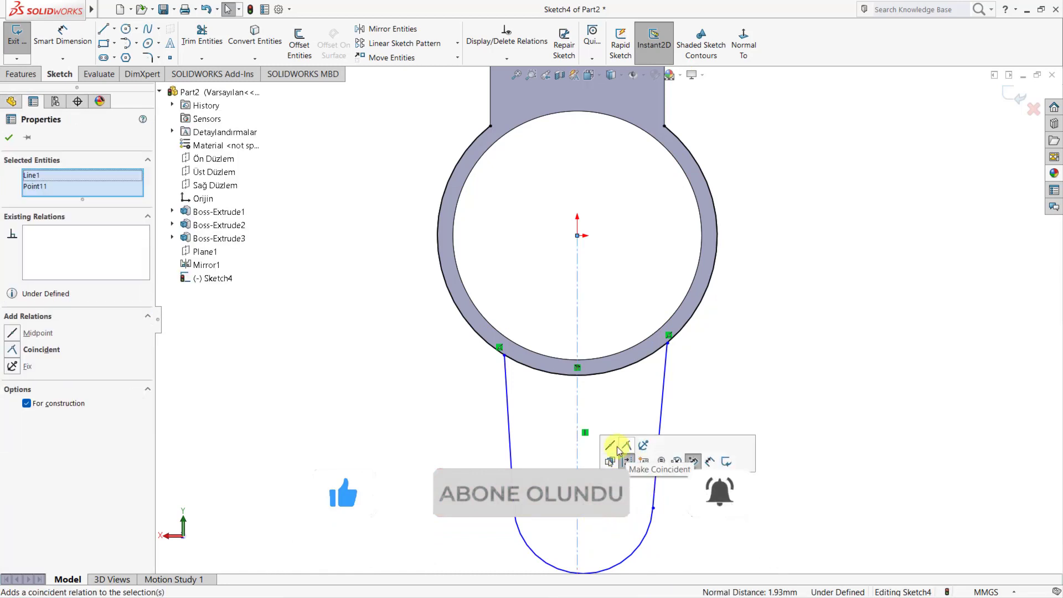
{"action": "left_click", "coordinate": [611, 448]}
Make the two side lines symmetric about the centerline and the arc tangent to the mirrored-side line
{"action": "left_click_drag", "start_coordinate": [690, 426], "coordinate": [481, 444]}
{"action": "left_click", "coordinate": [602, 396]}
{"action": "left_click", "coordinate": [659, 487]}
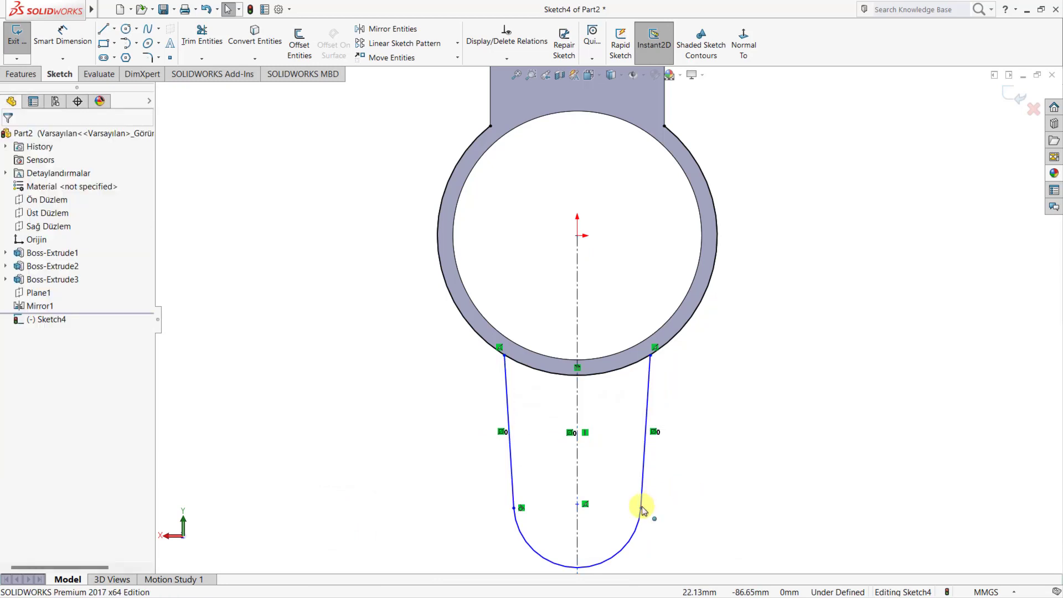
{"action": "left_click", "coordinate": [641, 507]}
{"action": "left_click", "coordinate": [672, 458]}
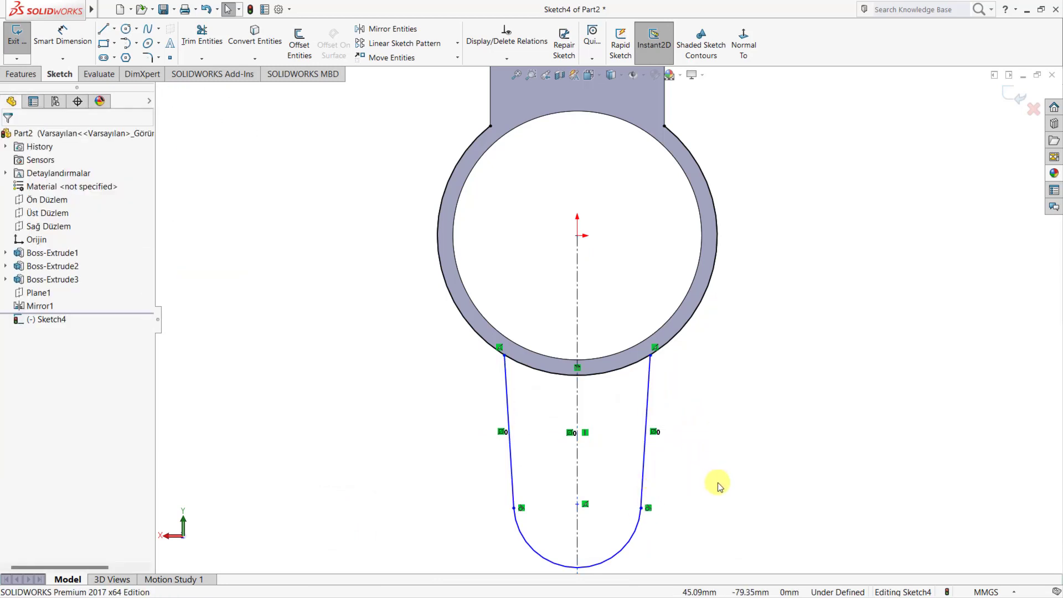
Trim the converted circle so that only the arc between the lug's two side lines remains
{"action": "left_click", "coordinate": [202, 34]}
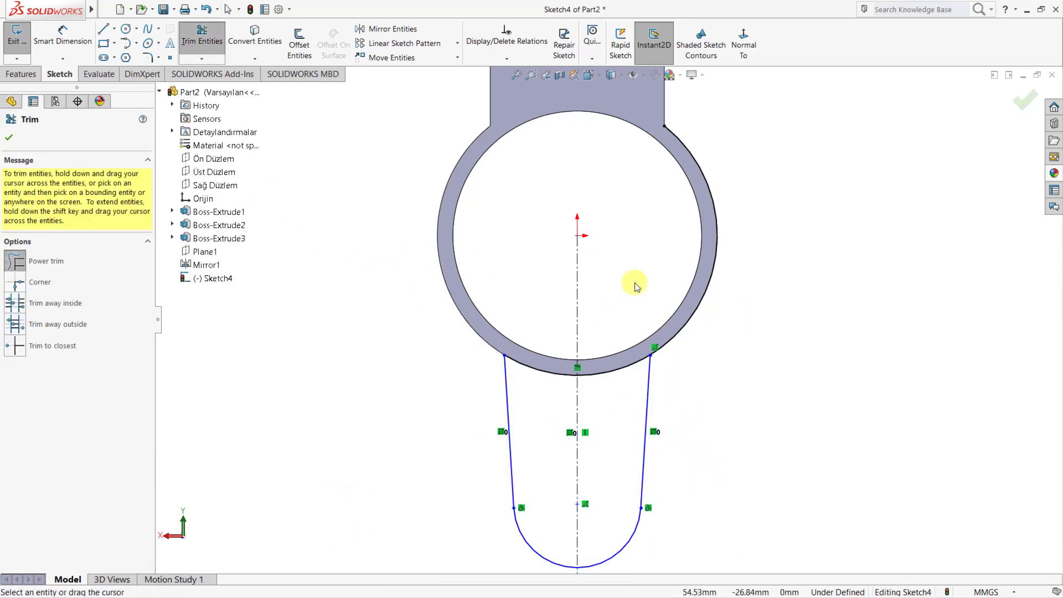
{"action": "left_click_drag", "start_coordinate": [635, 284], "coordinate": [625, 288]}
{"action": "right_click", "coordinate": [779, 343]}
{"action": "key", "text": "Escape"}
{"action": "key", "text": "Escape"}
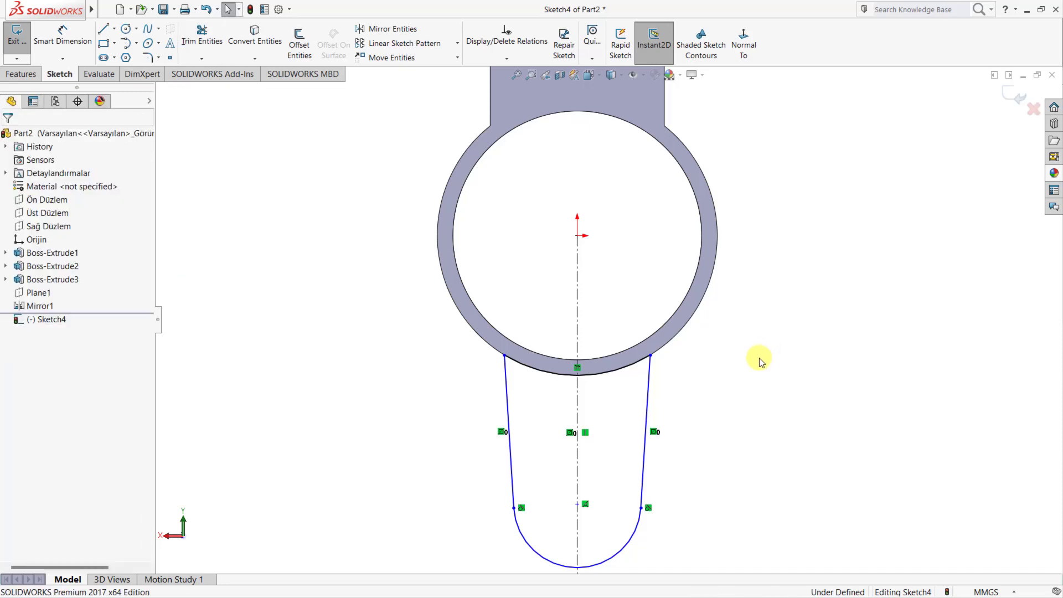
Dimension the lug's lower arc with a 25 mm radius
{"action": "right_click_drag", "start_coordinate": [741, 422], "coordinate": [694, 268]}
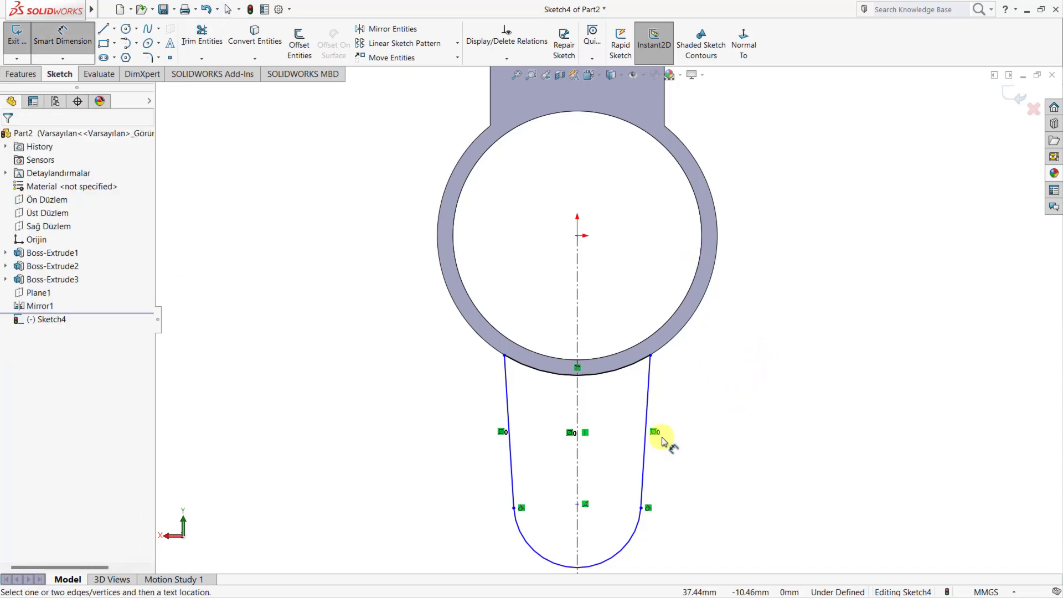
{"action": "left_click", "coordinate": [626, 548]}
{"action": "left_click", "coordinate": [688, 551]}
{"action": "key", "text": "Return"}
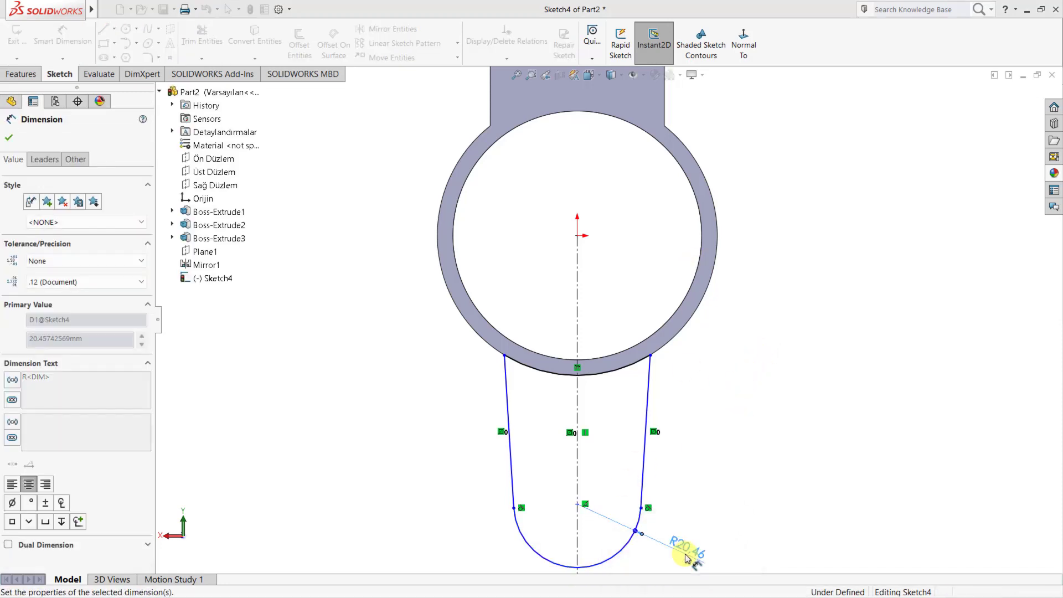
{"action": "left_click", "coordinate": [686, 558]}
{"action": "scroll", "coordinate": [609, 480], "scroll_direction": "down", "scroll_amount": 3}
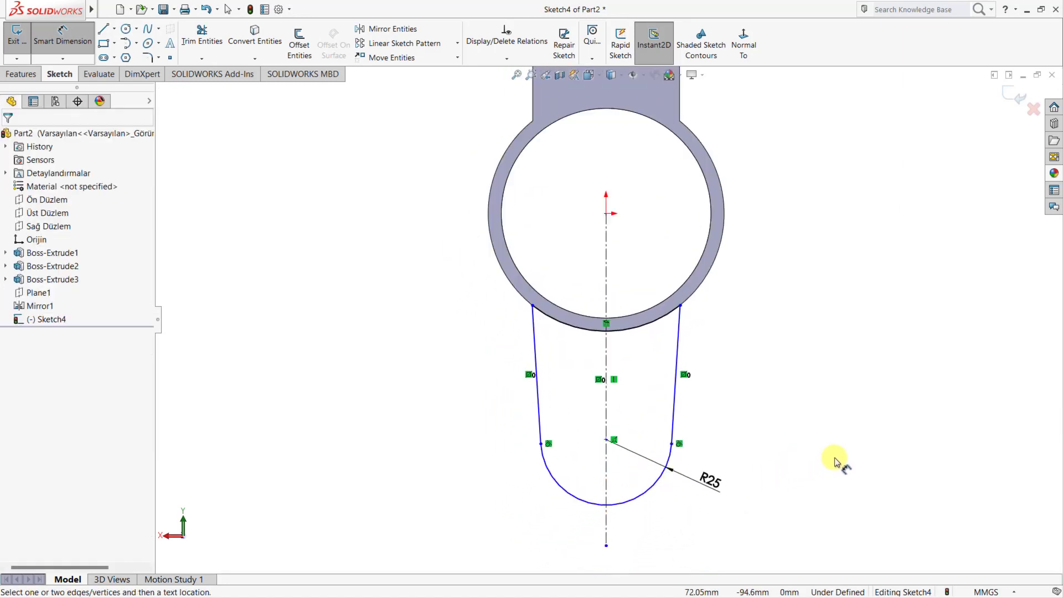
{"action": "right_click_drag", "start_coordinate": [835, 460], "coordinate": [950, 470]}
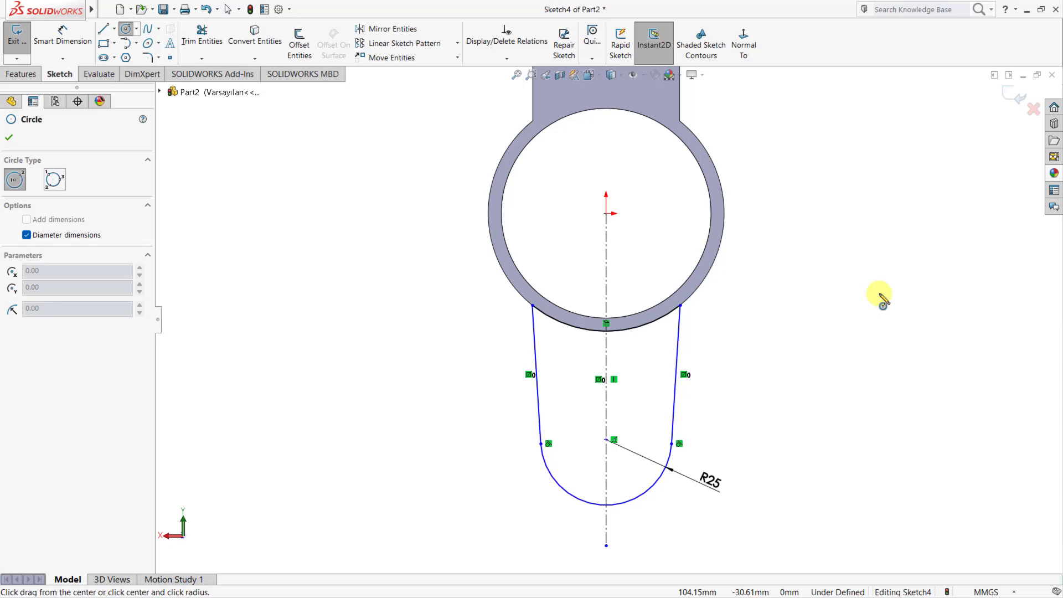
{"action": "left_click", "coordinate": [606, 213]}
{"action": "left_click", "coordinate": [878, 308]}
{"action": "key", "text": "Escape"}
{"action": "key", "text": "ctrl+z"}
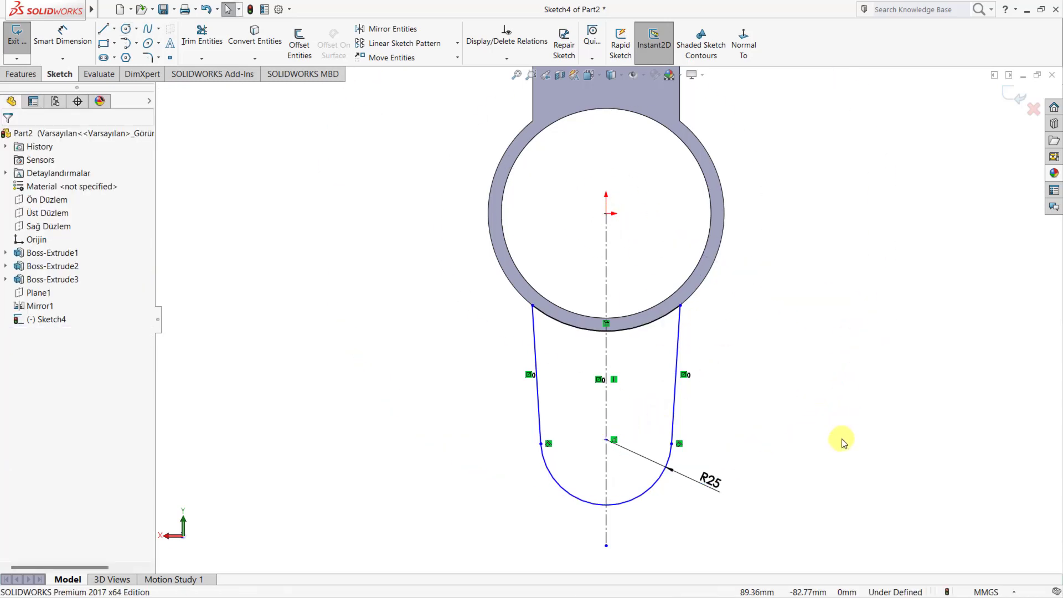
Dimension the vertical distance from the origin to the lug arc's center as 88 mm
{"action": "right_click_drag", "start_coordinate": [844, 404], "coordinate": [833, 338]}
{"action": "left_click", "coordinate": [607, 214]}
{"action": "left_click", "coordinate": [614, 440]}
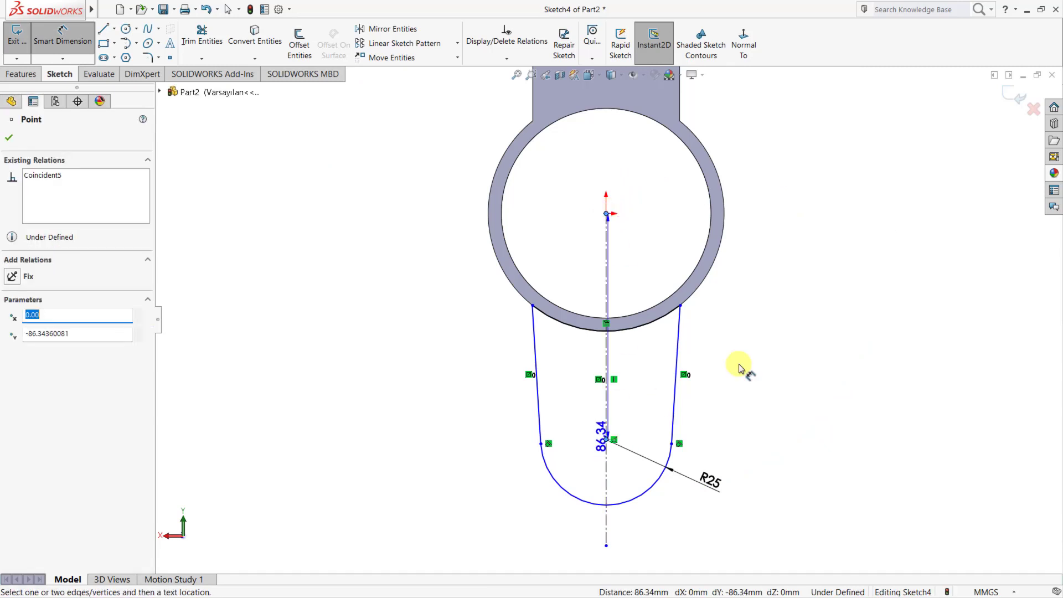
{"action": "left_click", "coordinate": [829, 335]}
{"action": "type", "text": "88"}
{"action": "key", "text": "Return"}
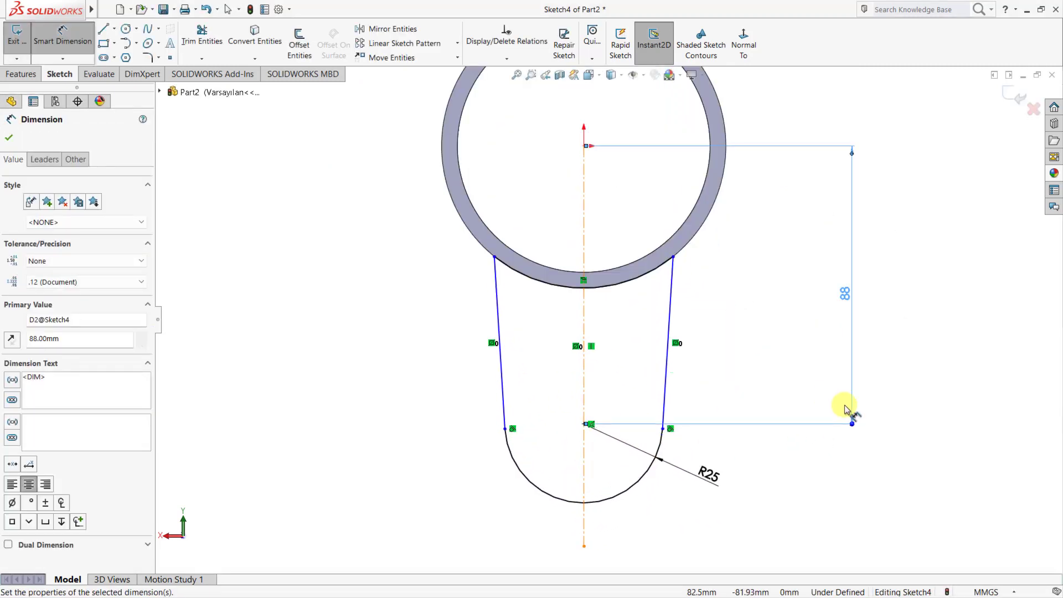
Dimension the width between the upper ends of the lug's side lines as 63 mm
{"action": "left_click", "coordinate": [673, 258]}
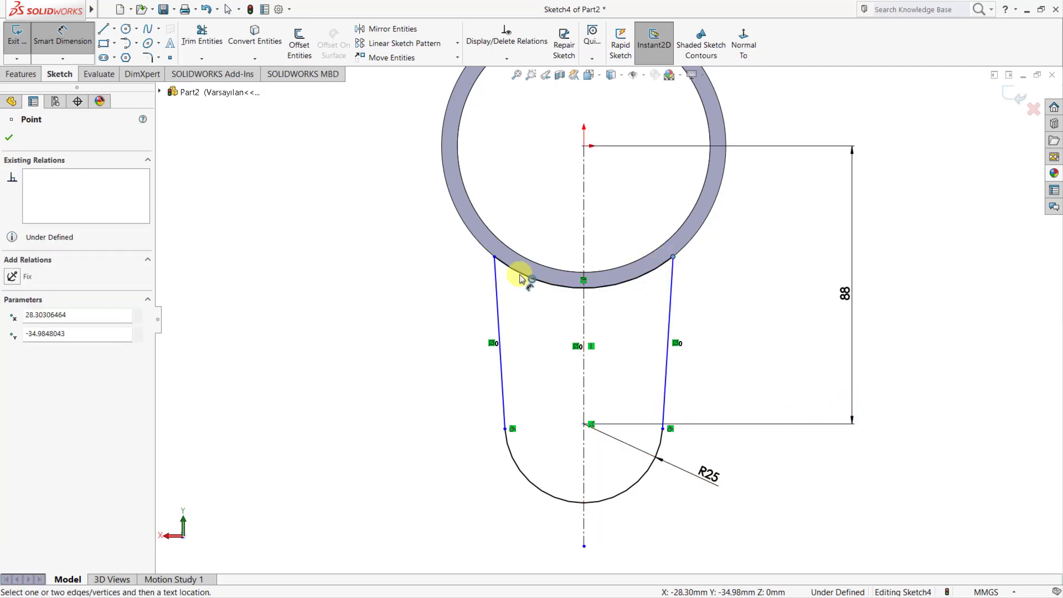
{"action": "left_click", "coordinate": [497, 262]}
{"action": "left_click", "coordinate": [612, 562]}
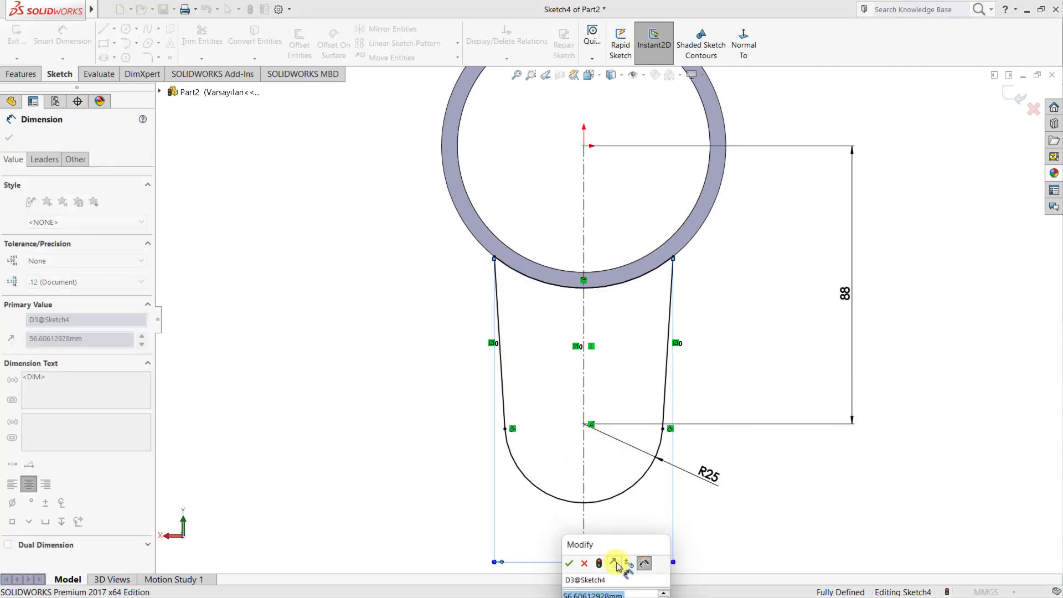
{"action": "key", "text": "Return"}
Sketch a 30 mm diameter circle centered on the lug arc's center
{"action": "left_click", "coordinate": [125, 29]}
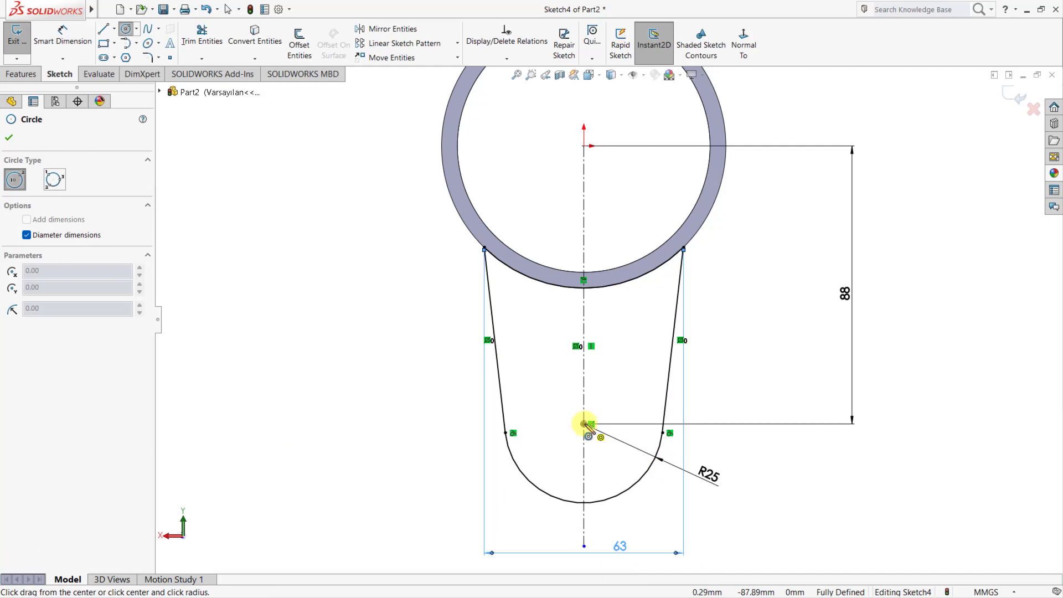
{"action": "left_click_drag", "start_coordinate": [584, 424], "coordinate": [564, 440]}
{"action": "type", "text": "30"}
{"action": "key", "text": "Return"}
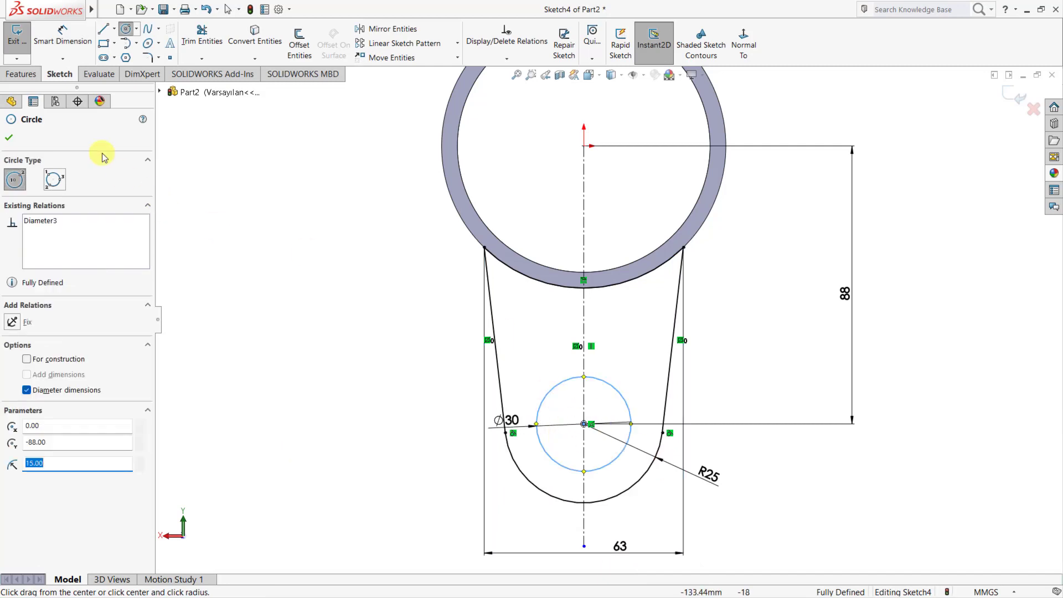
Extrude the lug profile 20 mm blind with the direction reversed, so it runs along under the tube
{"action": "left_click", "coordinate": [21, 73]}
{"action": "left_click", "coordinate": [22, 43]}
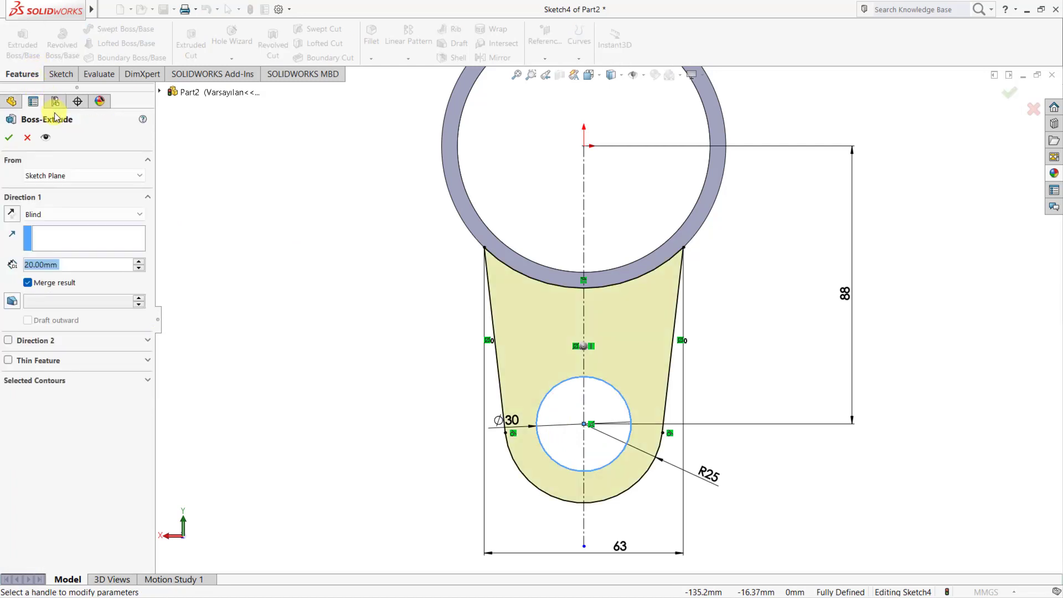
{"action": "middle_click_drag", "start_coordinate": [254, 248], "coordinate": [274, 262]}
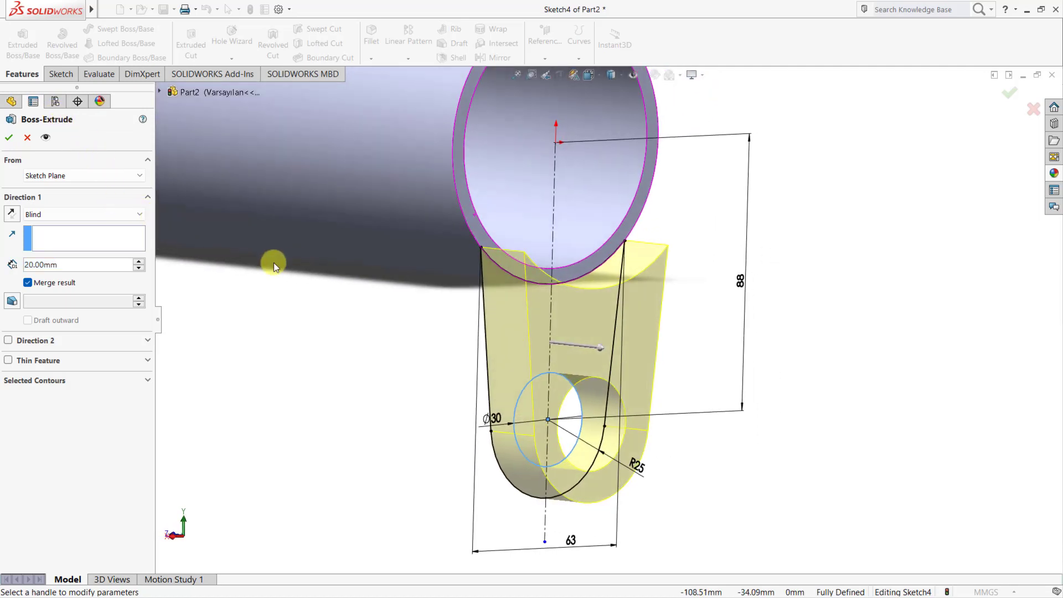
{"action": "left_click", "coordinate": [11, 214]}
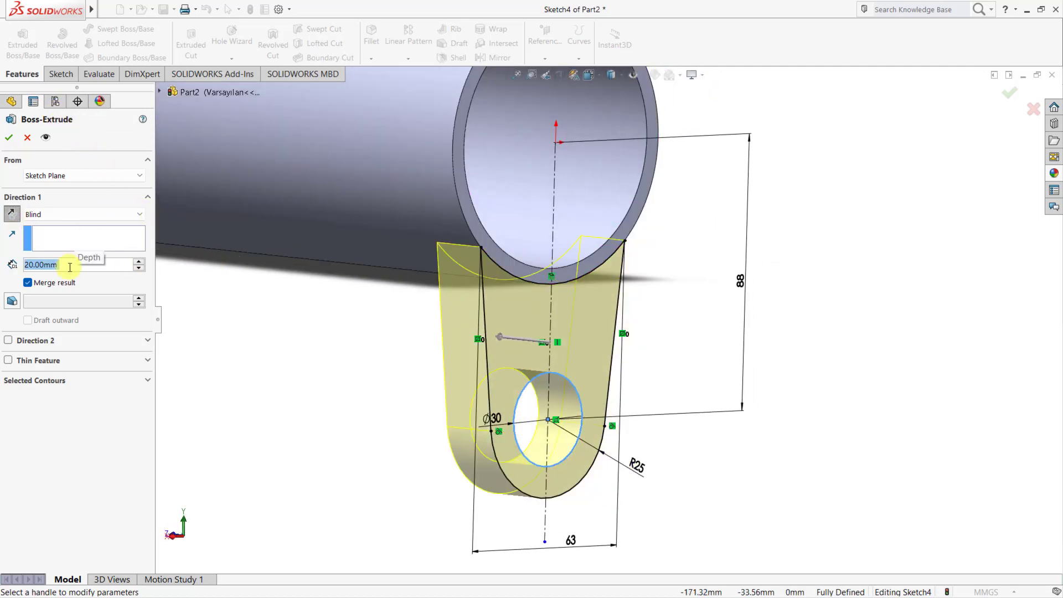
{"action": "key", "text": "Return"}
Fillet the edge where the lug's inner face meets the tube's underside with a 20 mm radius and show the part in isometric view
{"action": "middle_click_drag", "start_coordinate": [311, 383], "coordinate": [384, 370]}
{"action": "left_click", "coordinate": [371, 36]}
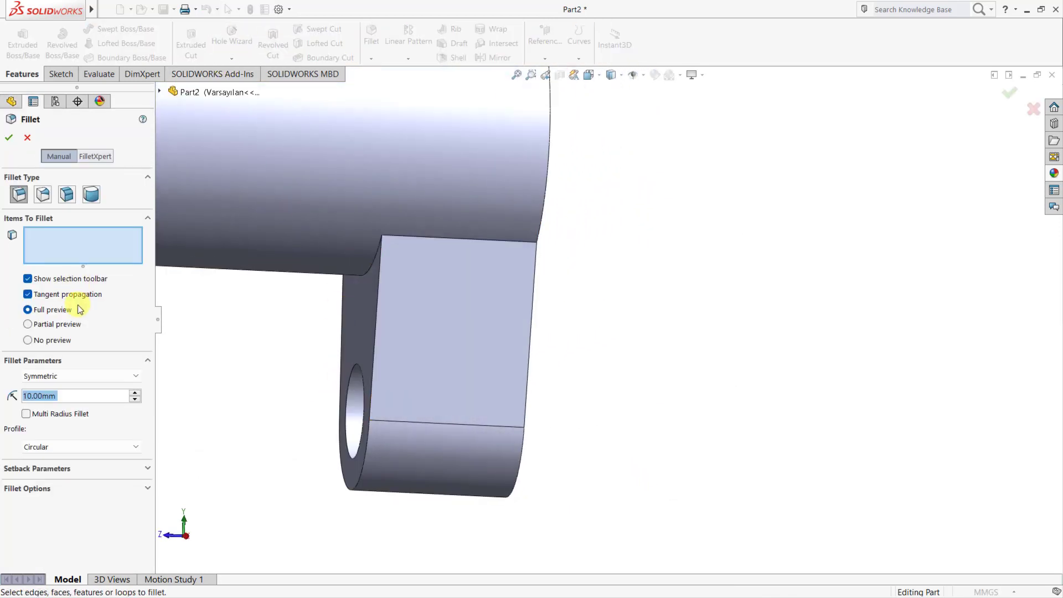
{"action": "type", "text": "20"}
{"action": "key", "text": "Return"}
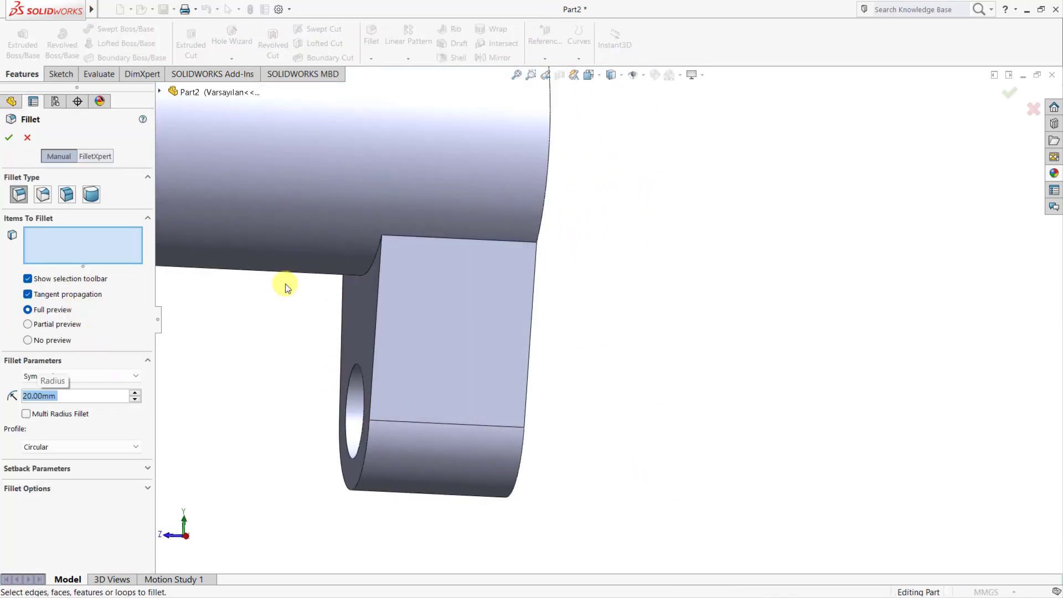
{"action": "left_click", "coordinate": [370, 267]}
{"action": "left_click", "coordinate": [10, 138]}
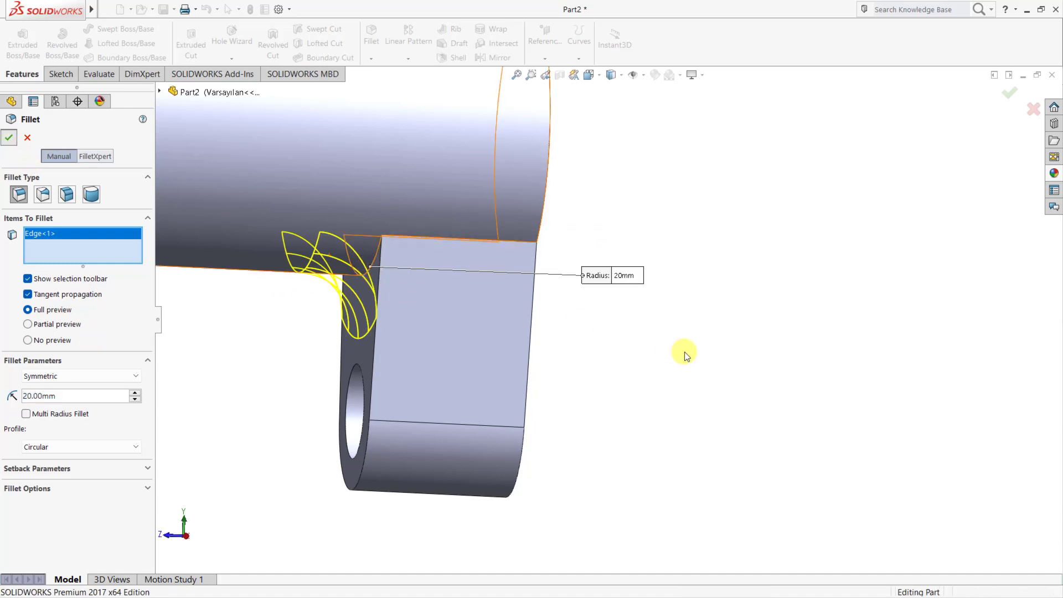
{"action": "key", "text": "ctrl+7"}
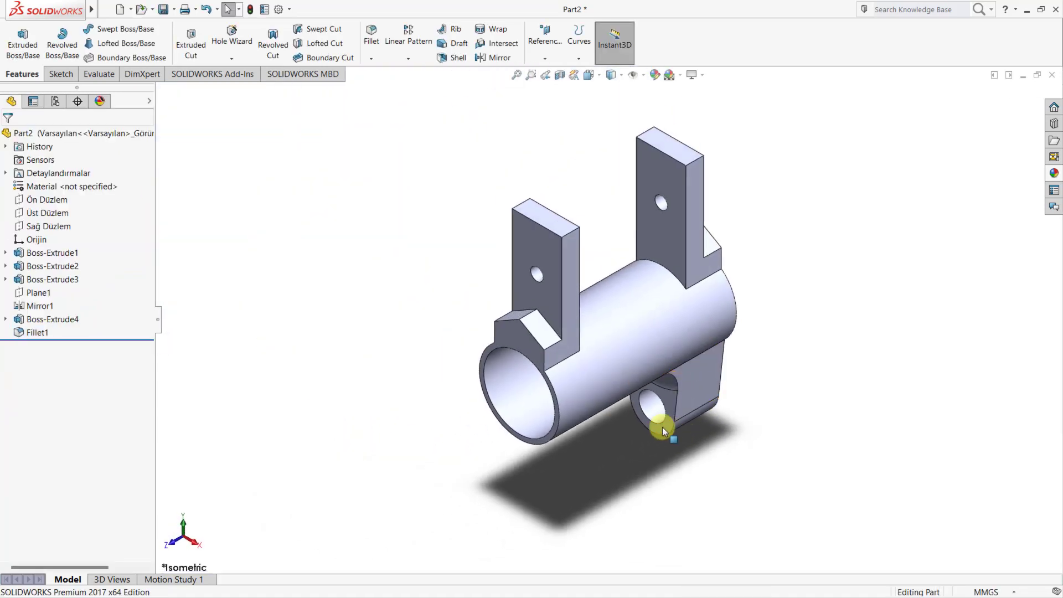
Fillet the four edges where the peaked bosses meet the upright plates with a 2 mm radius and return to isometric view
{"action": "left_click", "coordinate": [368, 33]}
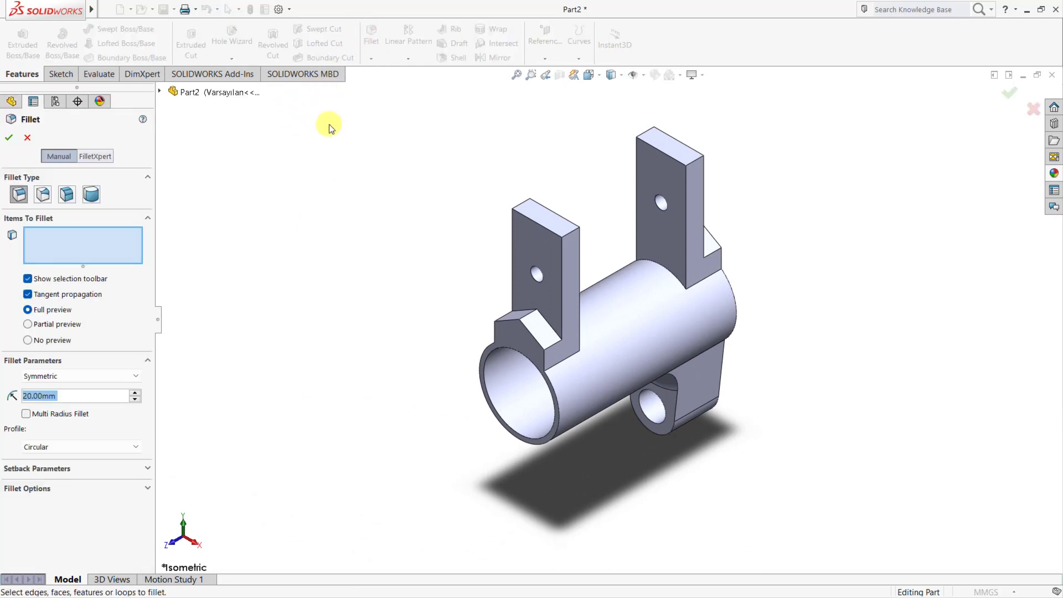
{"action": "type", "text": "2"}
{"action": "key", "text": "Return"}
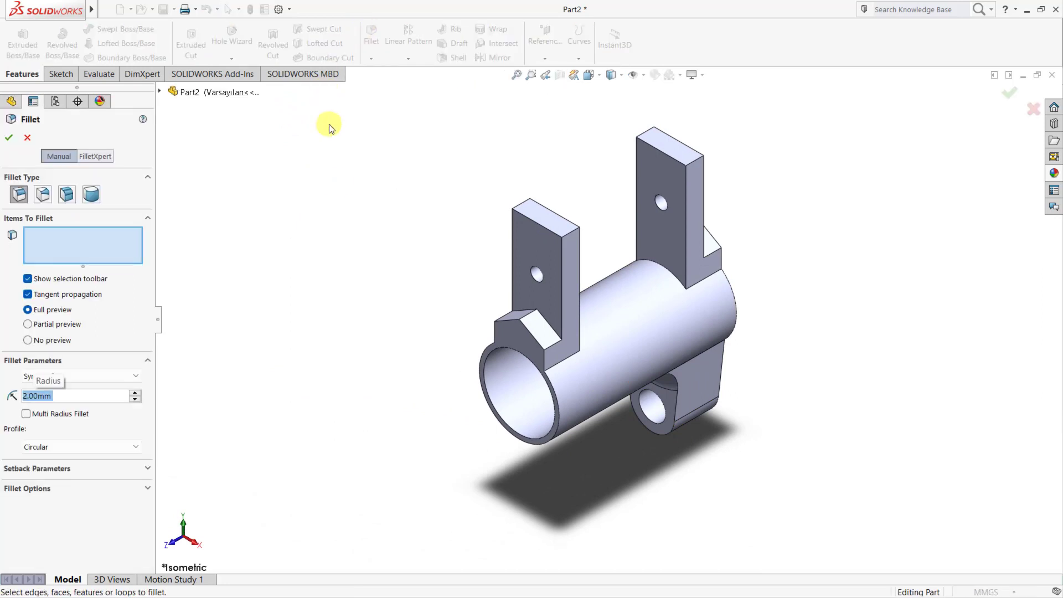
{"action": "left_click", "coordinate": [550, 325]}
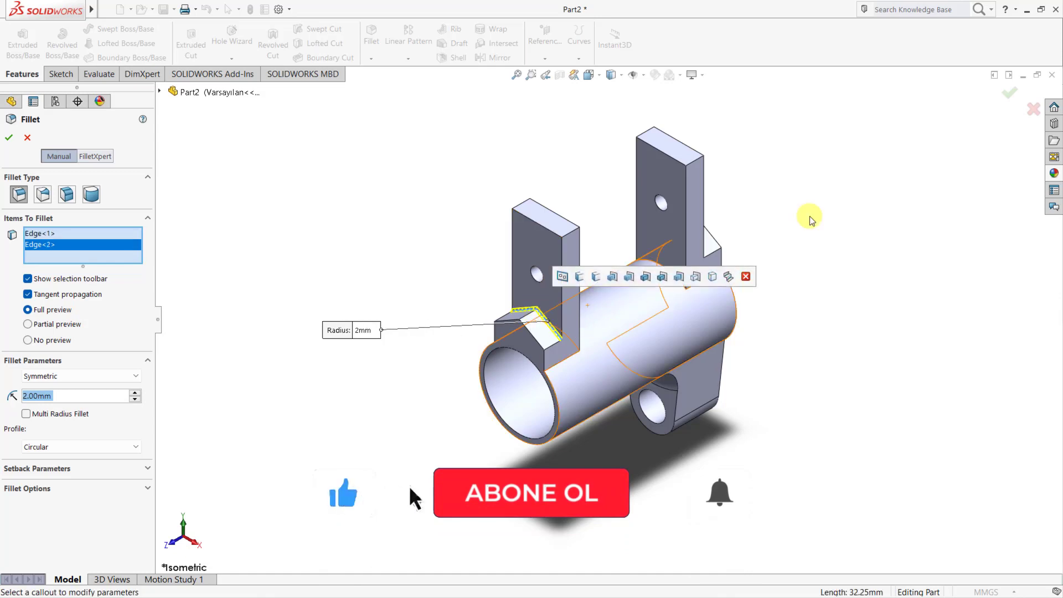
{"action": "middle_click_drag", "start_coordinate": [806, 216], "coordinate": [674, 244]}
{"action": "left_click", "coordinate": [673, 261]}
{"action": "middle_click_drag", "start_coordinate": [729, 202], "coordinate": [702, 274]}
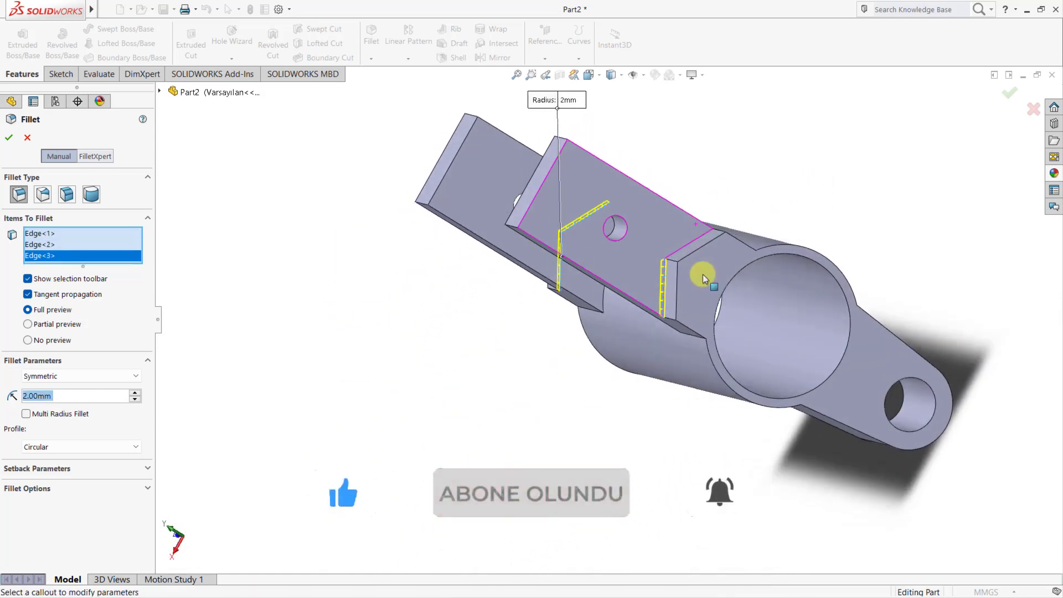
{"action": "left_click", "coordinate": [693, 241]}
{"action": "left_click", "coordinate": [9, 138]}
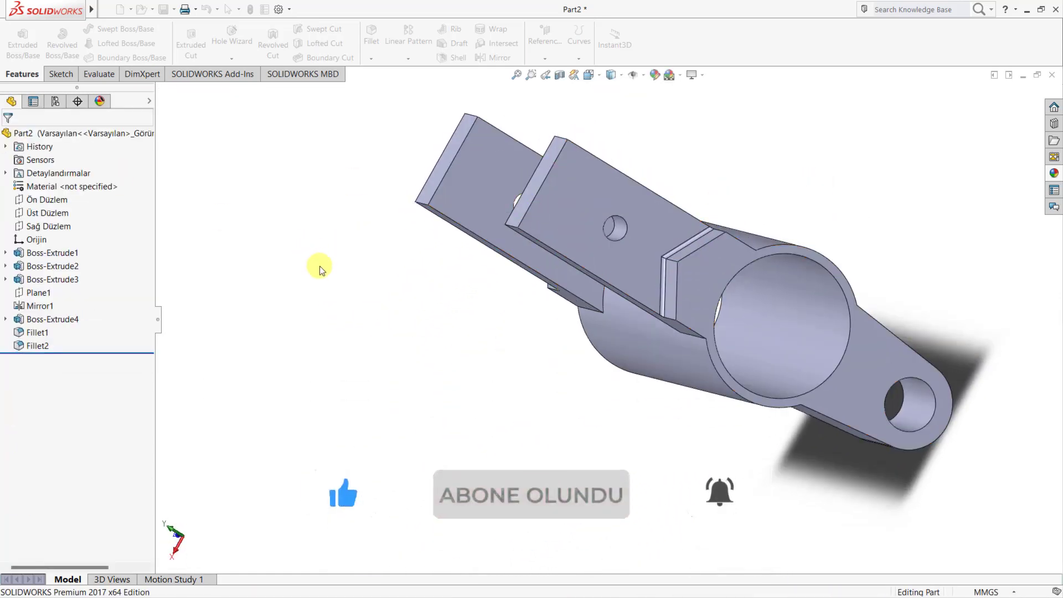
{"action": "key", "text": "ctrl+7"}
{"action": "key", "text": "Return"}
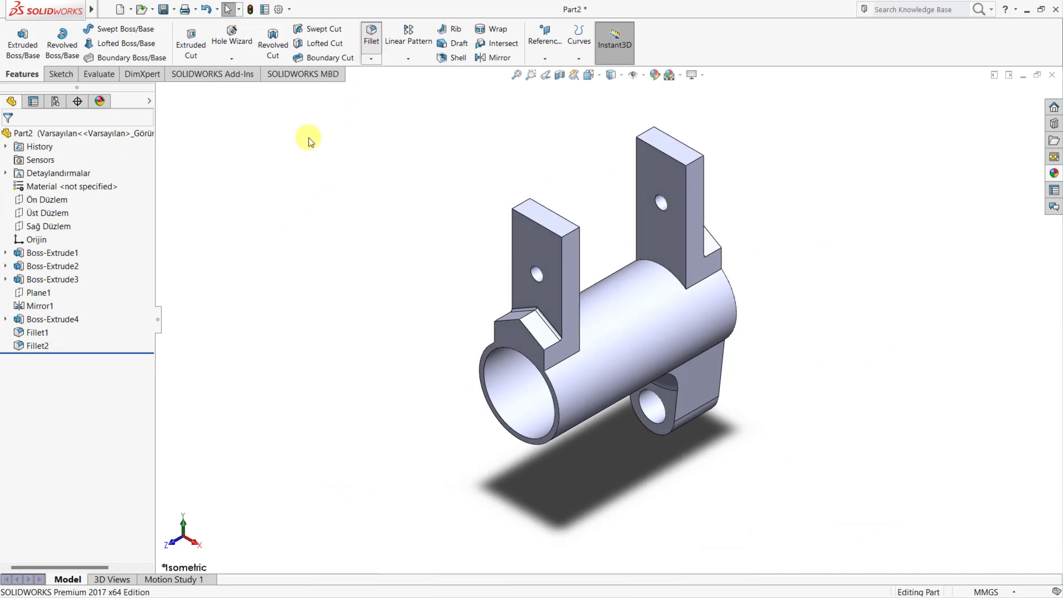
Fillet the edges around the top end faces of both upright plates
{"action": "left_click", "coordinate": [545, 217]}
{"action": "left_click", "coordinate": [670, 146]}
{"action": "left_click", "coordinate": [15, 138]}
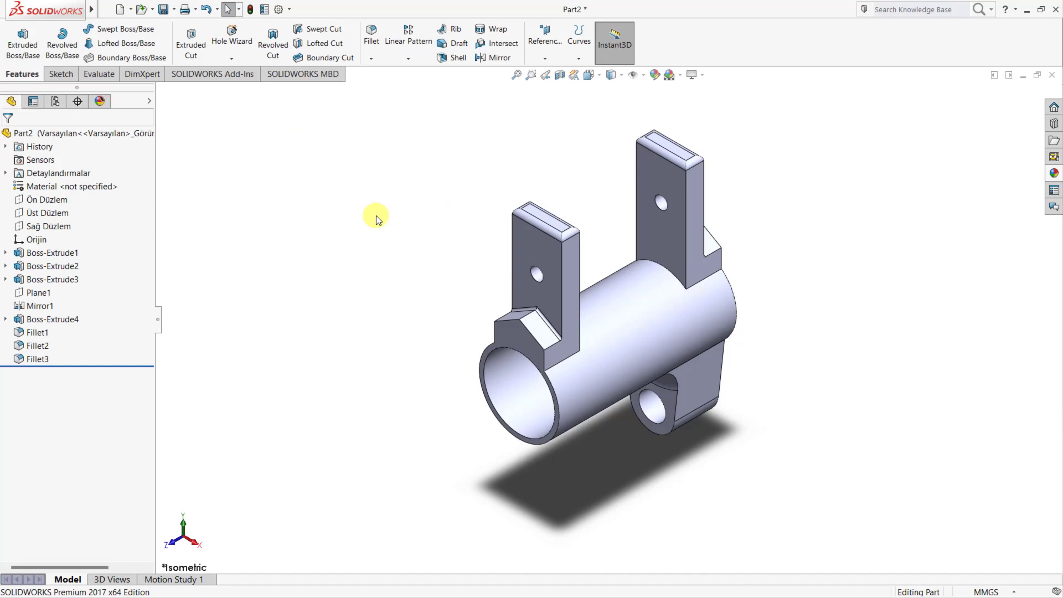
Apply a copper-coloured metal appearance to the whole part
{"action": "left_click", "coordinate": [133, 135]}
{"action": "left_click", "coordinate": [633, 77]}
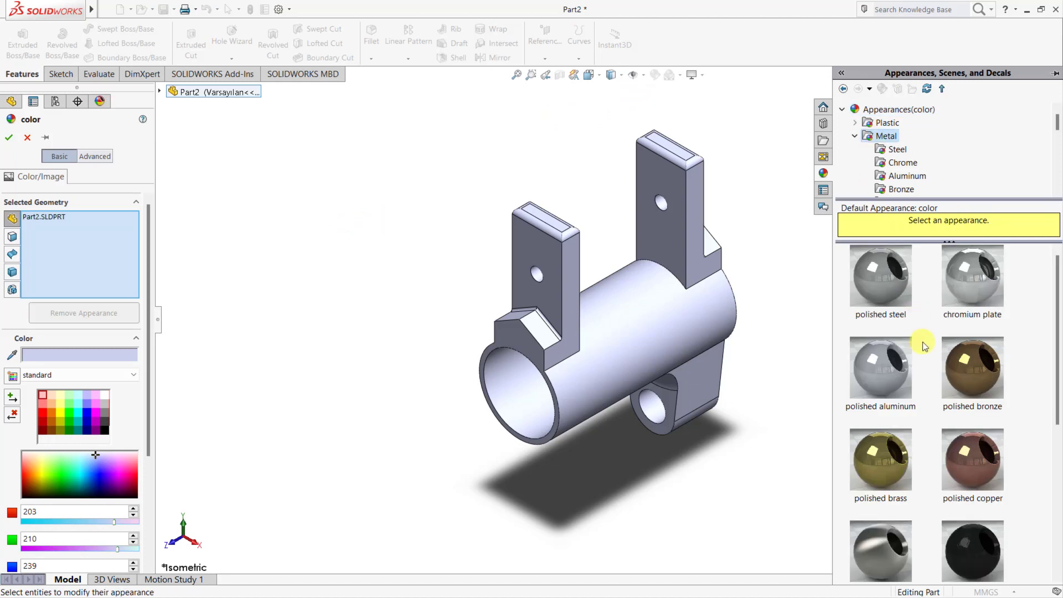
{"action": "left_click", "coordinate": [9, 138]}
Apply the brushed steel appearance to all three fillet features
{"action": "left_click", "coordinate": [36, 332]}
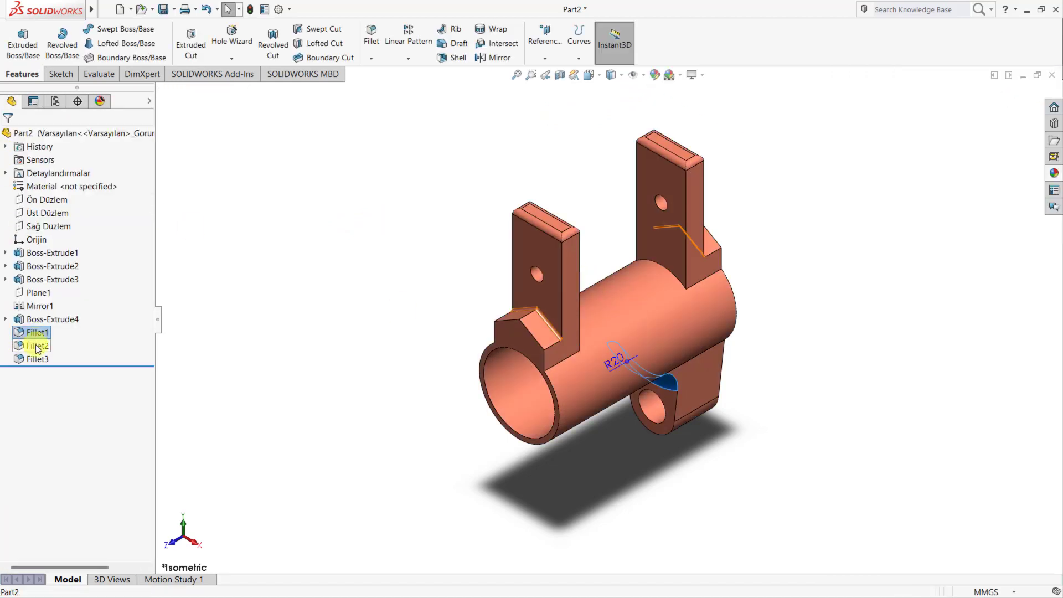
{"action": "left_click", "coordinate": [37, 359], "text": "shift"}
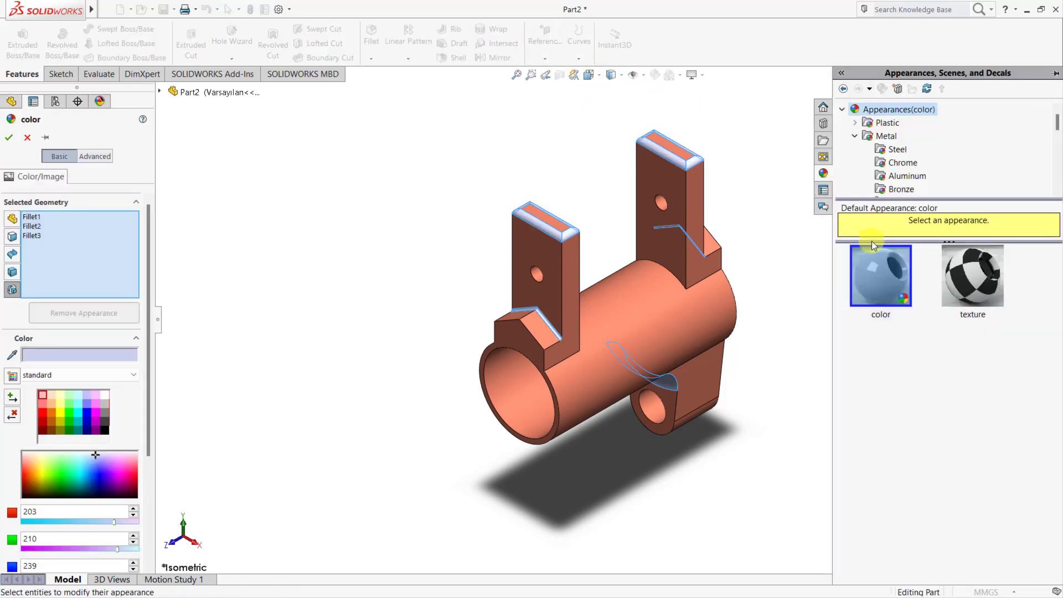
{"action": "left_click", "coordinate": [893, 150]}
{"action": "left_click", "coordinate": [977, 302]}
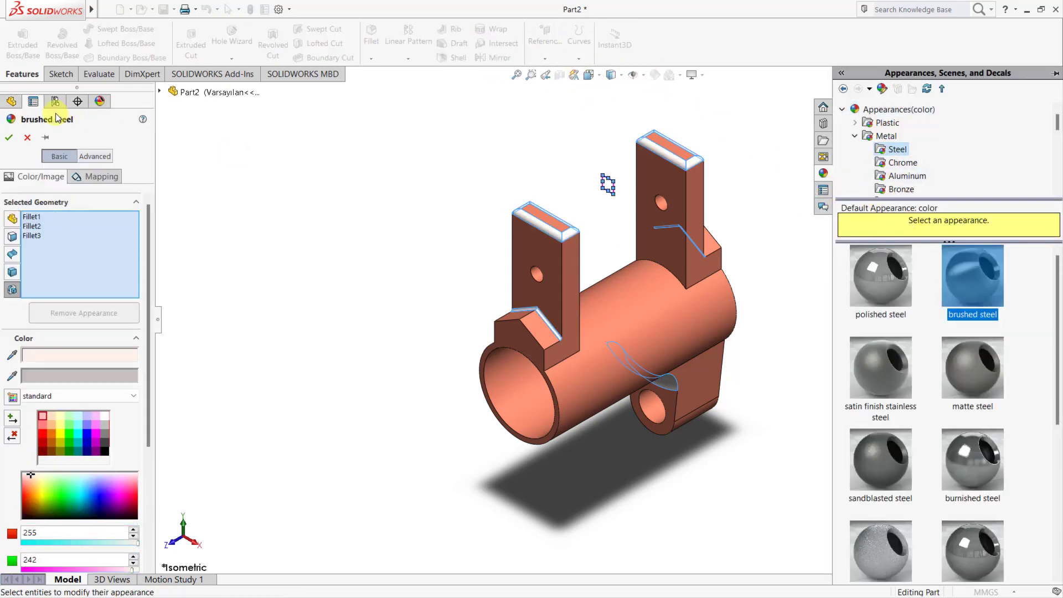
{"action": "left_click", "coordinate": [9, 137]}
Hide the feature tree and inspect the finished, coloured part up close
{"action": "left_click", "coordinate": [158, 319]}
{"action": "left_click", "coordinate": [733, 554]}
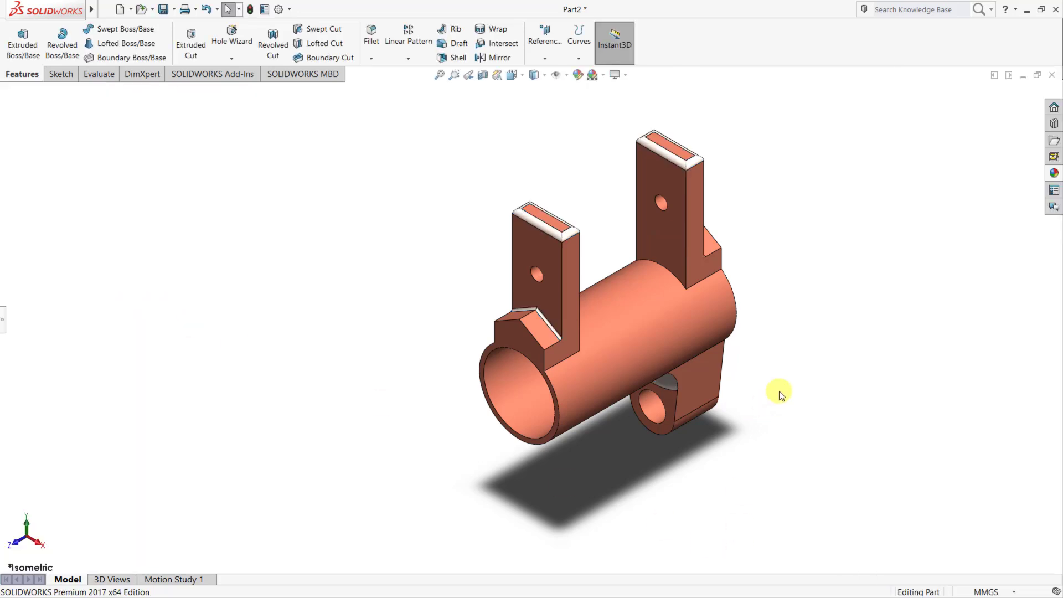
{"action": "scroll", "coordinate": [814, 374], "scroll_direction": "down", "scroll_amount": 2}
{"action": "scroll", "coordinate": [609, 315], "scroll_direction": "down", "scroll_amount": 2}
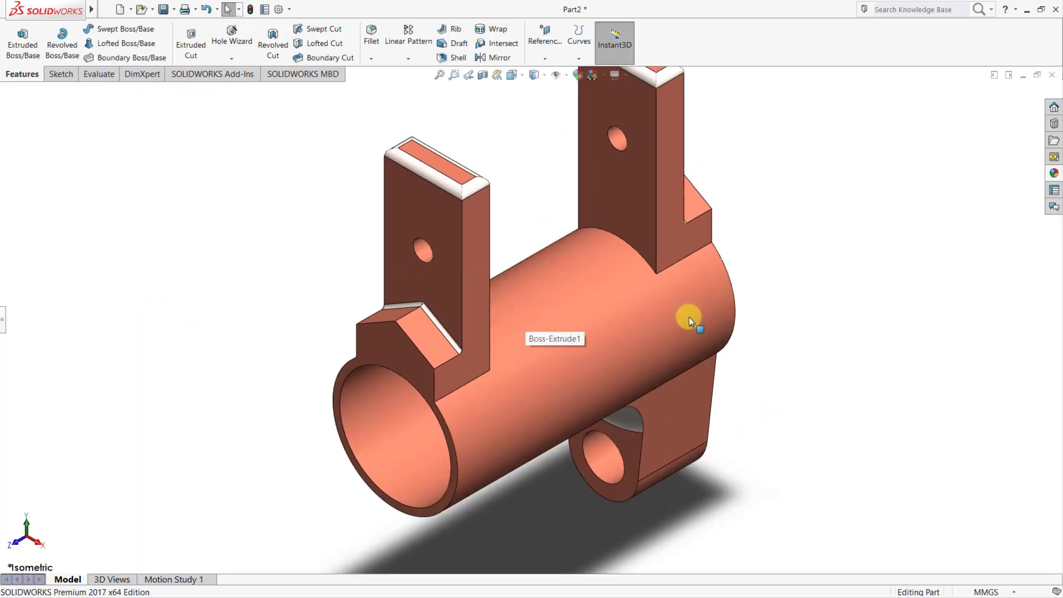
{"action": "middle_click_drag", "start_coordinate": [787, 346], "coordinate": [793, 372], "text": "ctrl"}
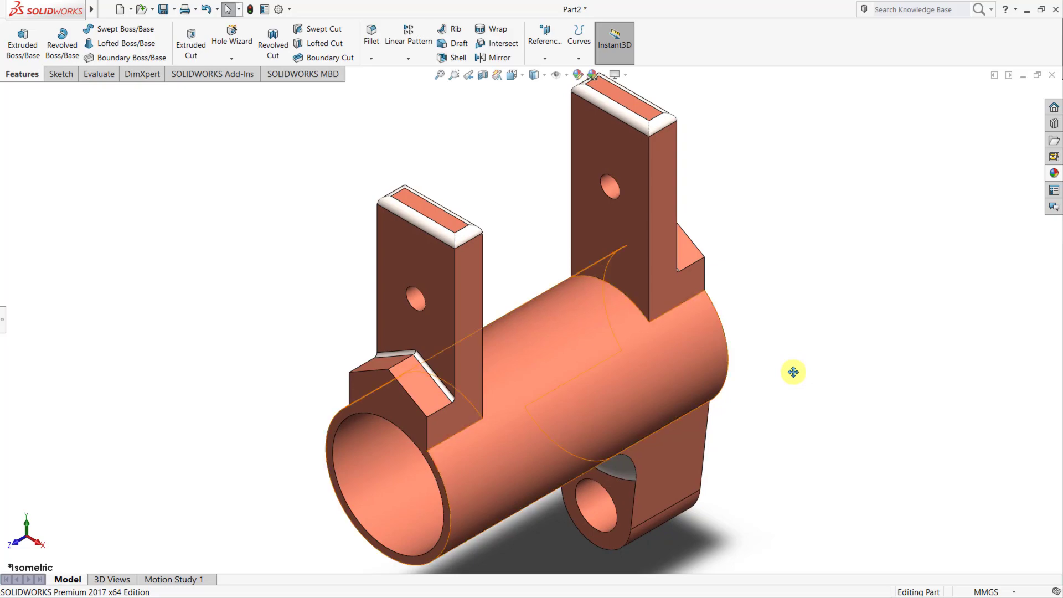